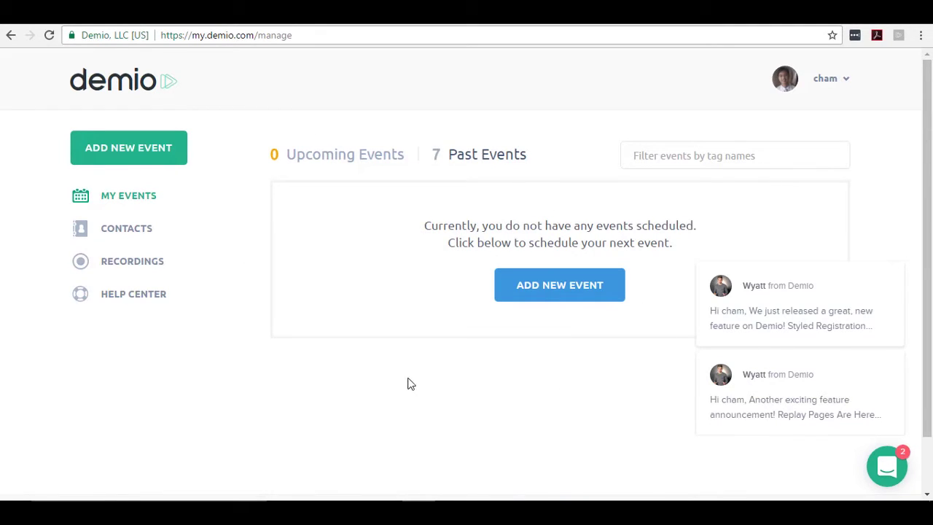
Clear all the message notifications on the events dashboard and check the account menu options
scroll(402, 382, down, 1)
scroll(403, 382, up, 1)
mouse_move(832, 345)
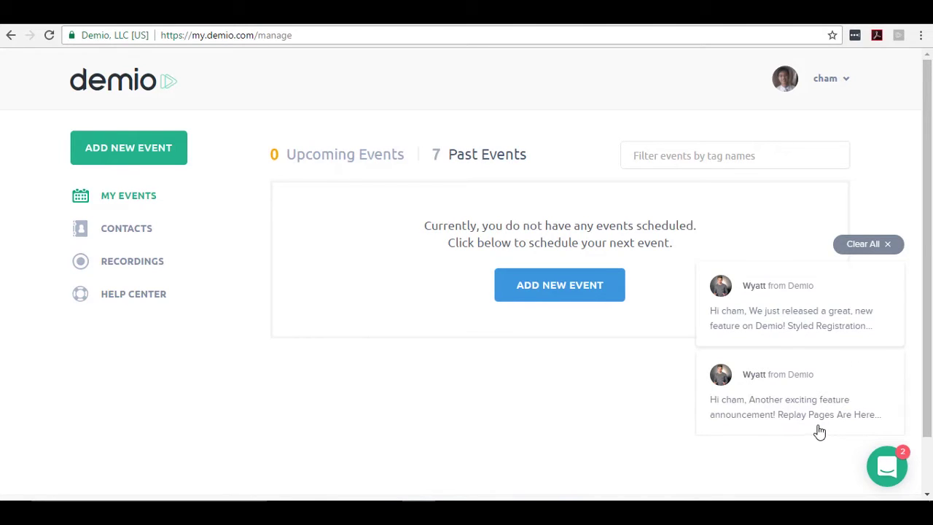
click(860, 249)
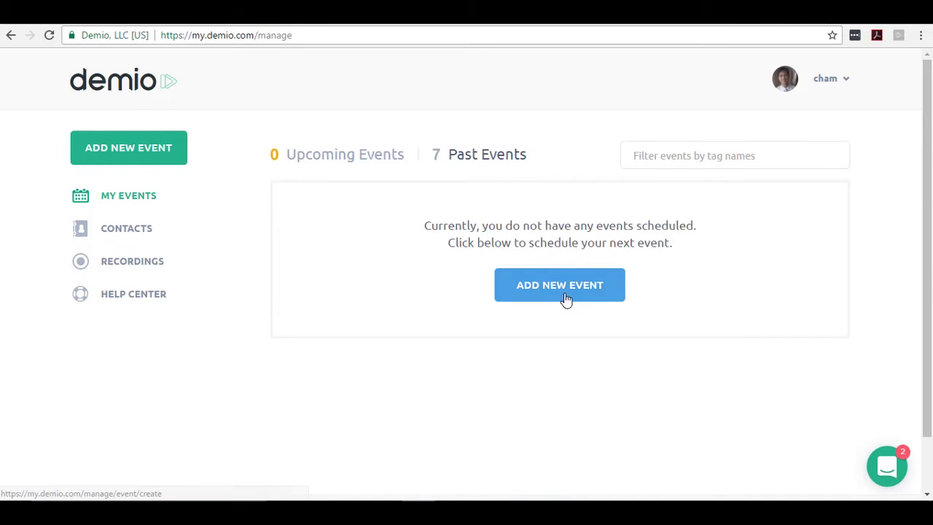
click(848, 85)
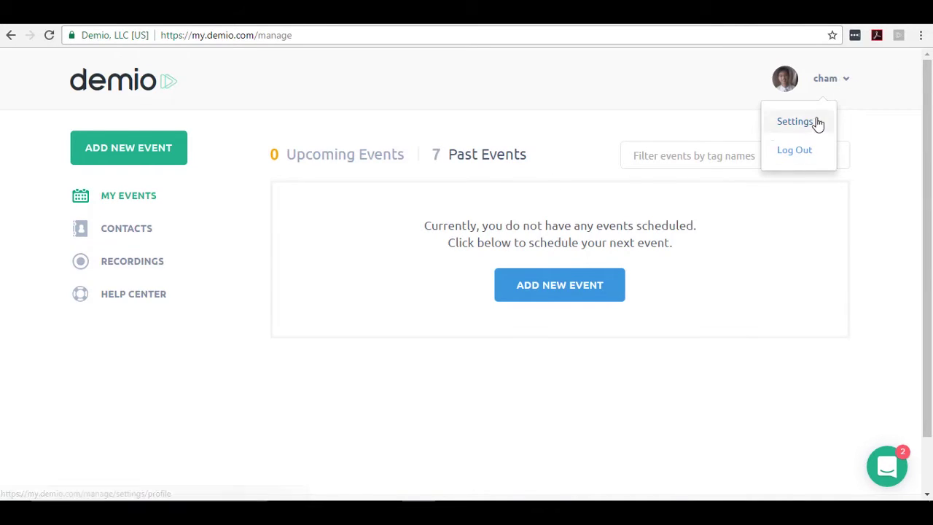
click(880, 143)
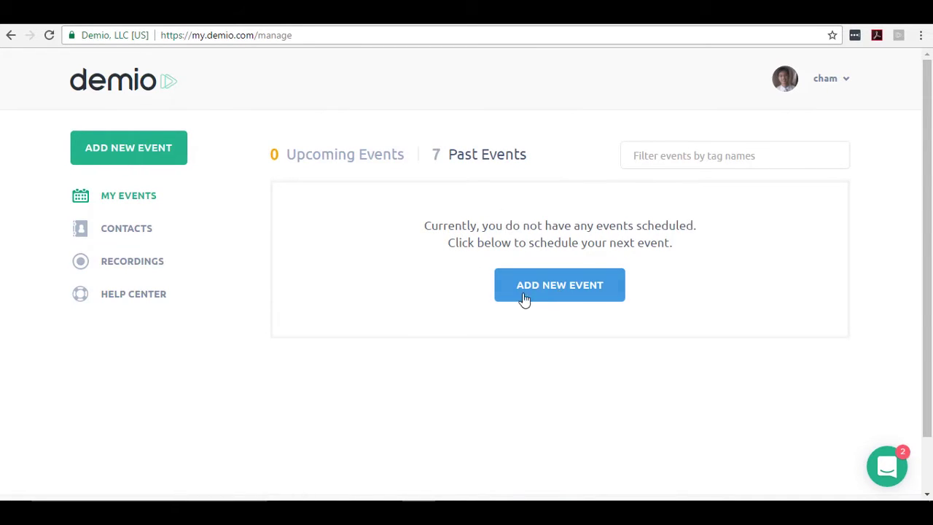
Start a new event and title the webinar "Demio Demo"
click(554, 292)
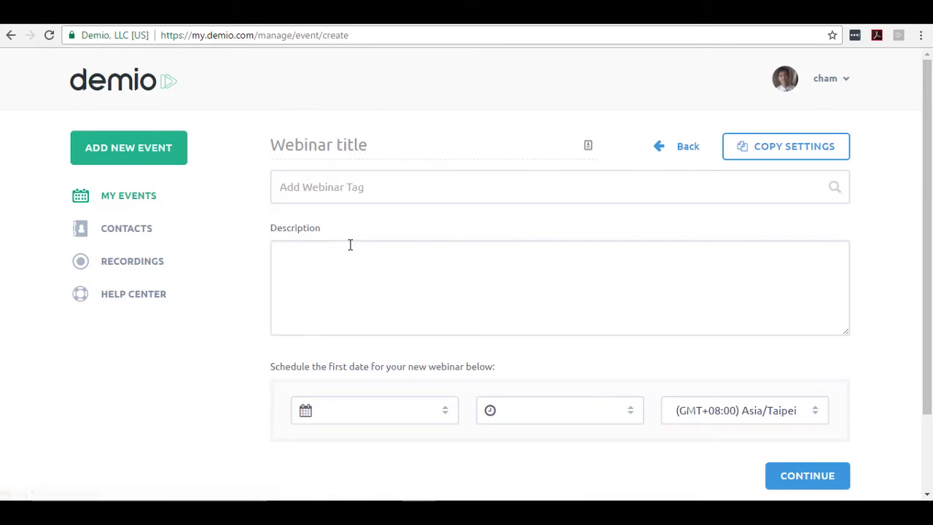
click(370, 183)
click(368, 139)
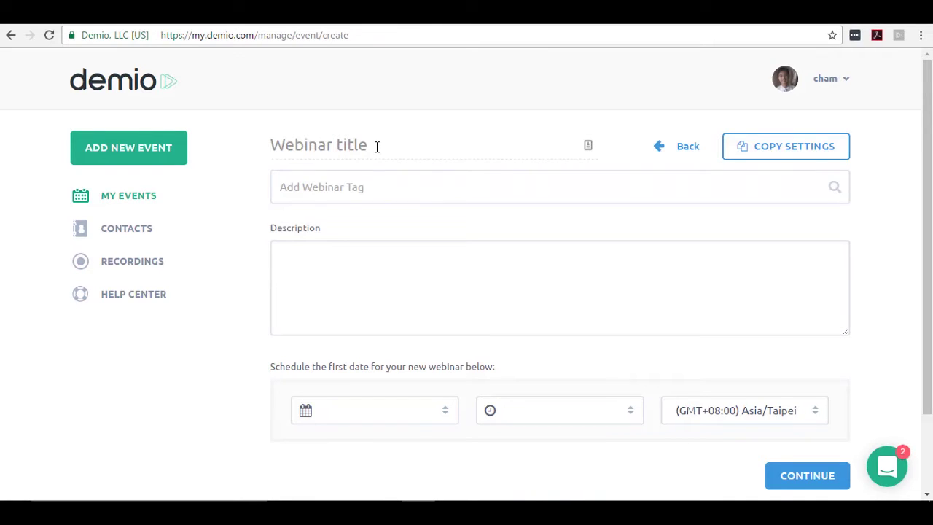
text(Demio Demo)
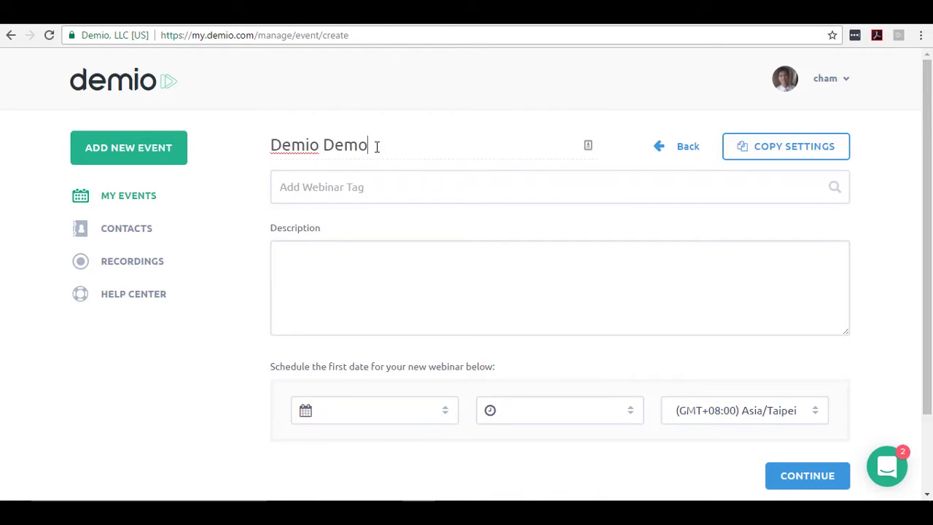
Add the tags "webinar" and "demio" to the new webinar
click(372, 177)
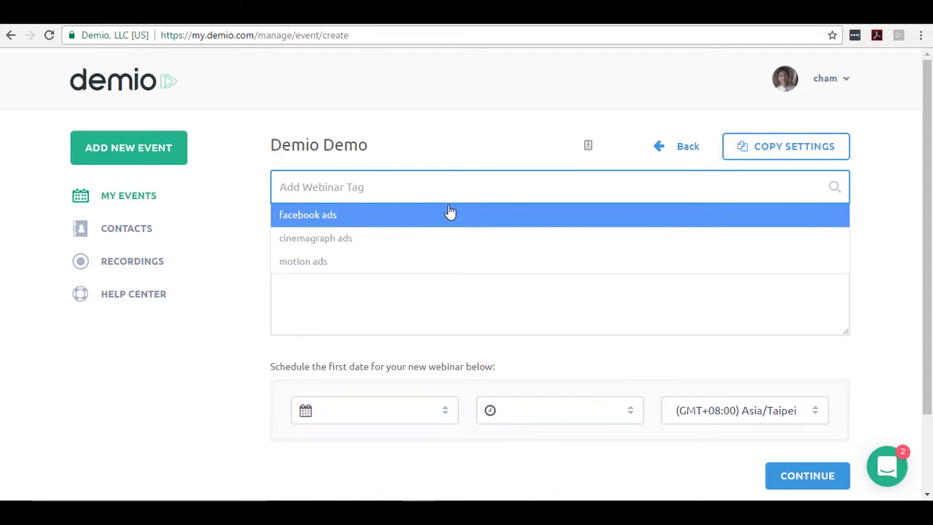
text(webinar)
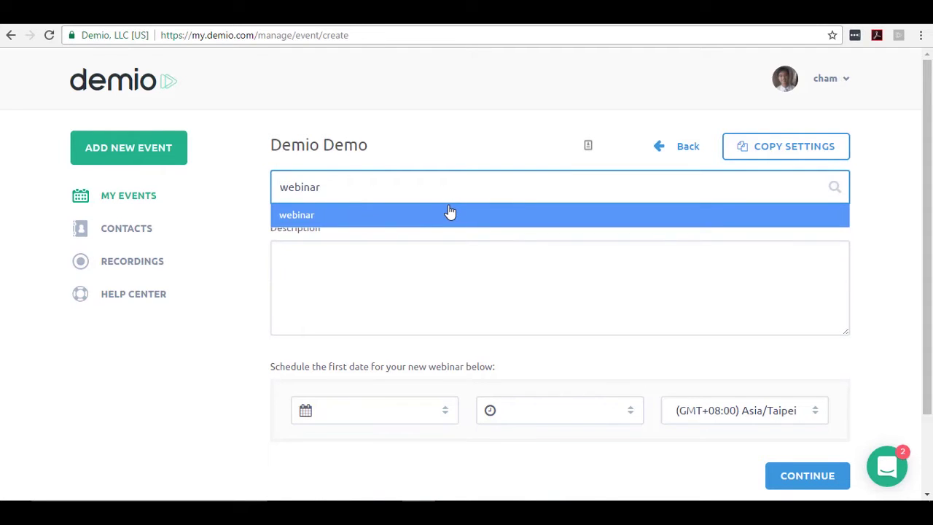
click(449, 211)
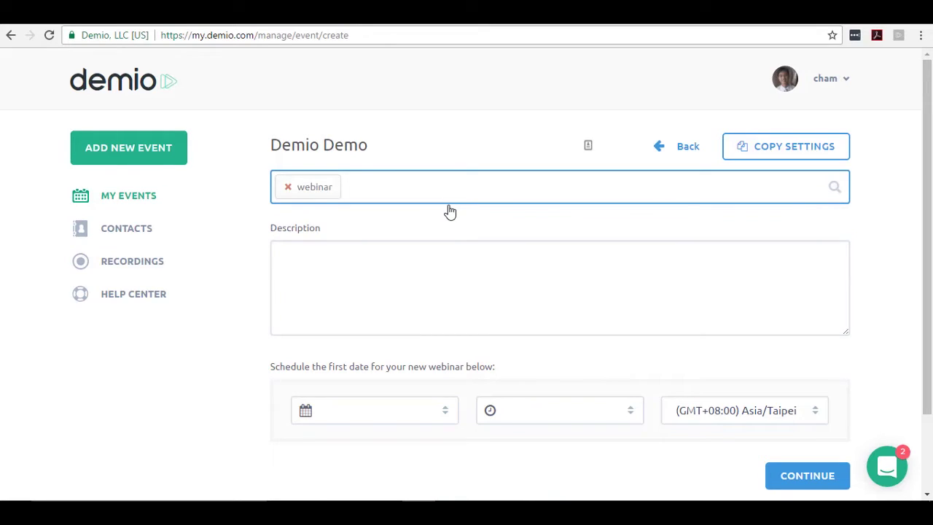
text(demio)
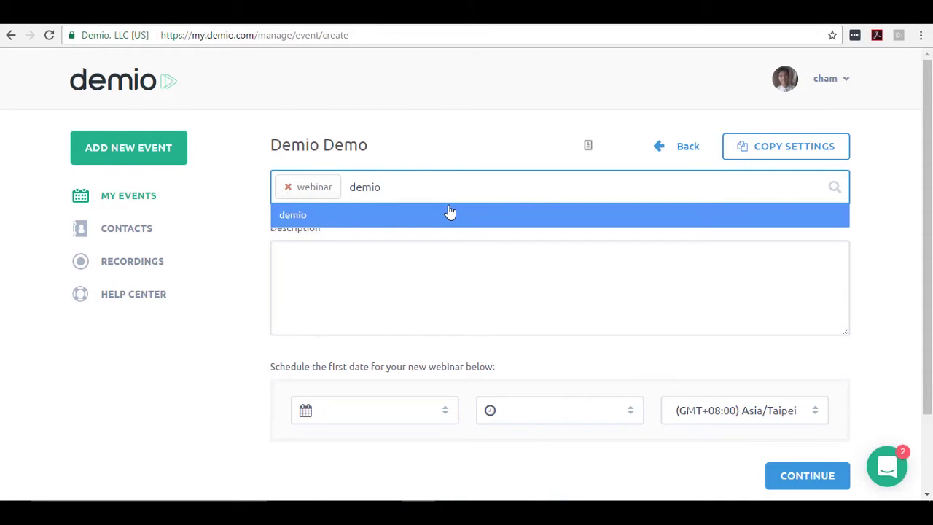
click(450, 212)
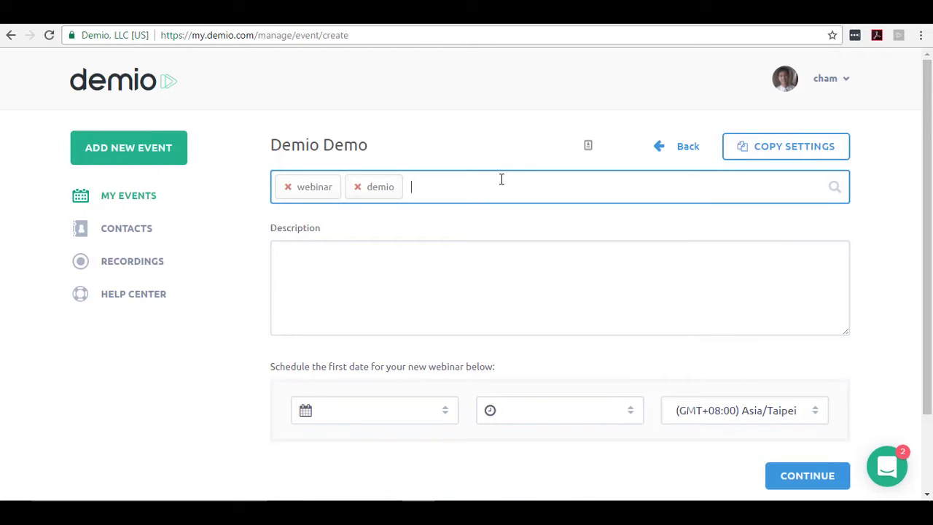
Enter the webinar description "A free webinar on how to use Demio."
click(392, 297)
scroll(436, 170, down, 2)
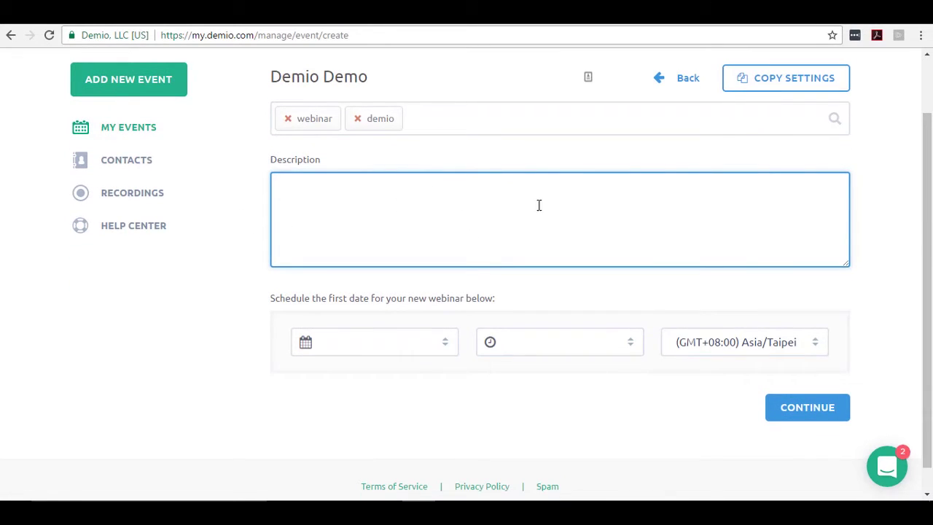
scroll(440, 238, up, 1)
text(A)
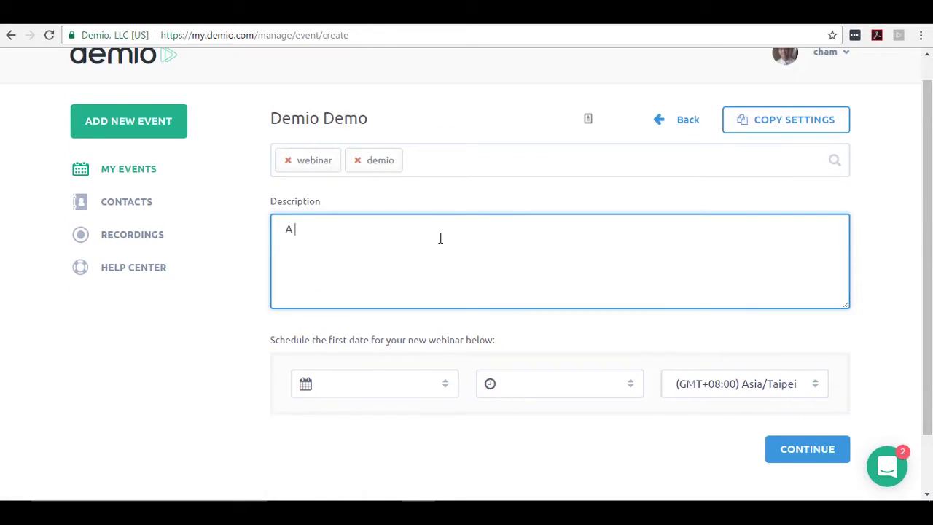
text( free webinar on how t)
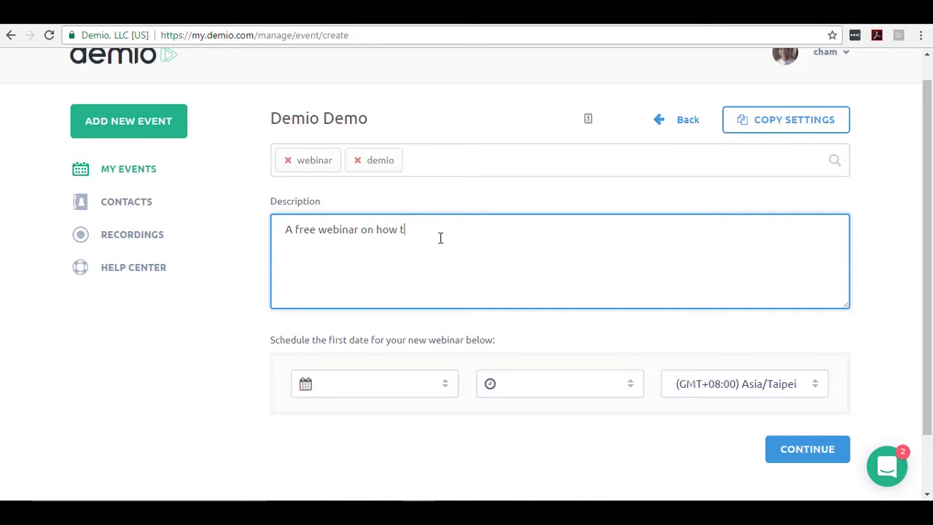
text(o use DFemo)
key(BackSpace)
key(BackSpace)
key(BackSpace)
key(BackSpace)
text(emio.)
Set the webinar's first date to November 8, 2016
scroll(437, 248, down, 1)
click(429, 306)
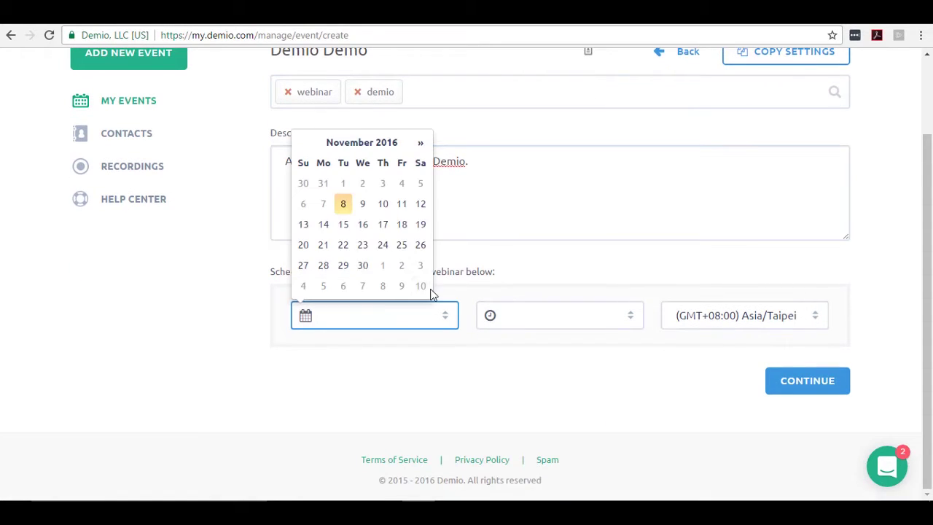
click(213, 324)
click(418, 321)
click(341, 202)
scroll(453, 291, up, 1)
scroll(454, 291, down, 1)
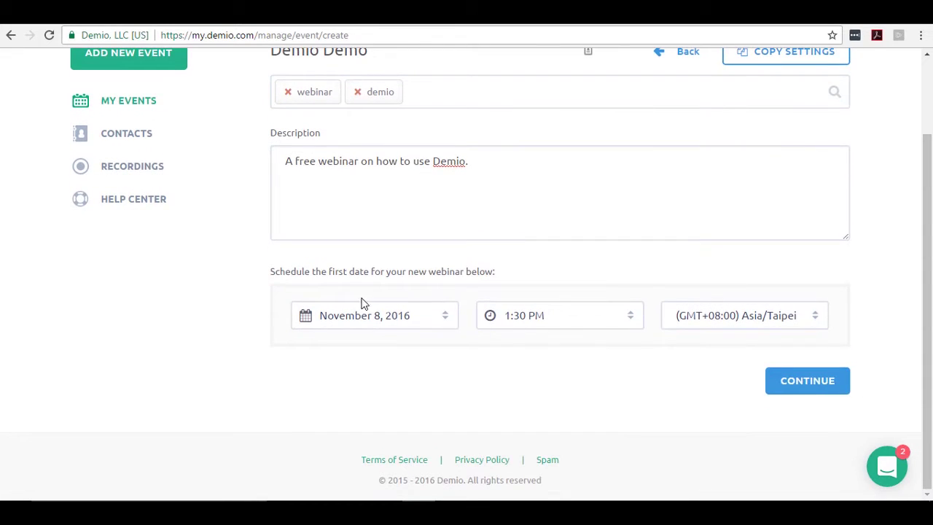
Check the time zone choice, keep (GMT+08:00) Asia/Taipei, and continue to create the webinar
click(797, 325)
click(799, 318)
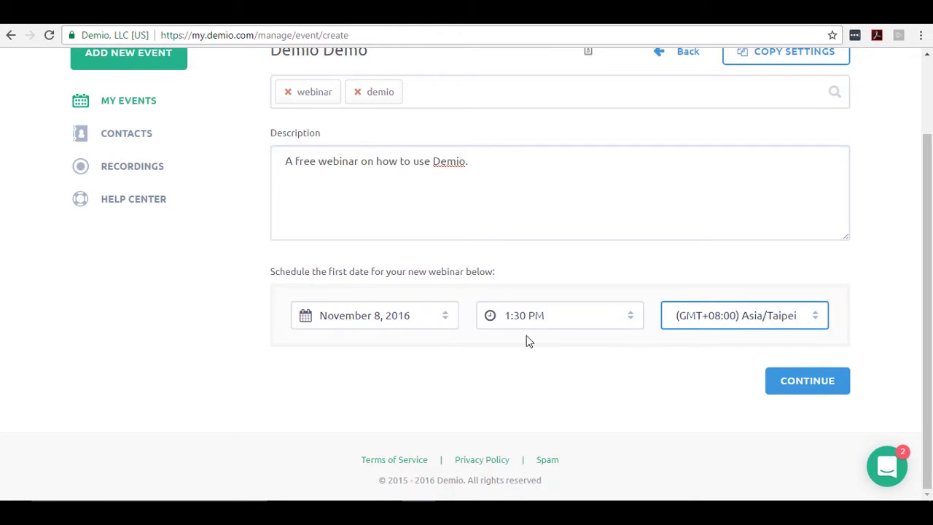
scroll(558, 365, up, 1)
scroll(558, 366, down, 1)
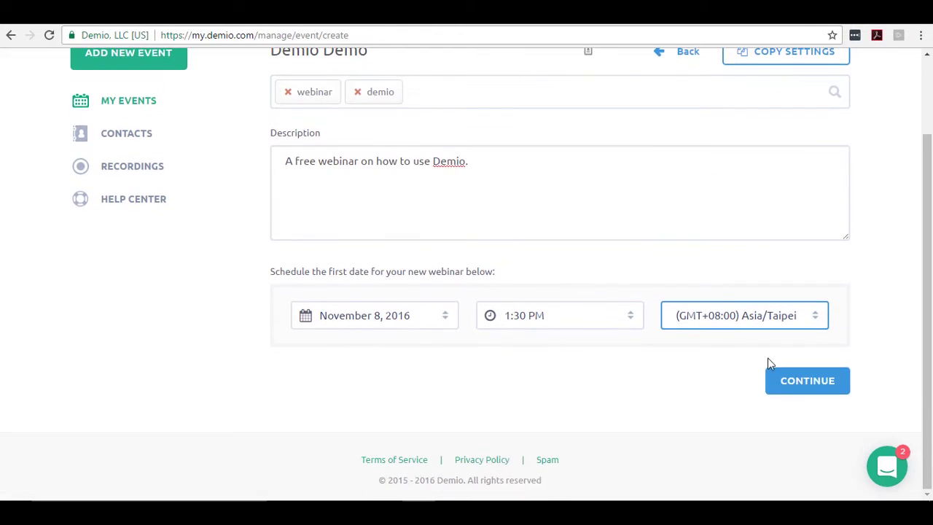
click(804, 386)
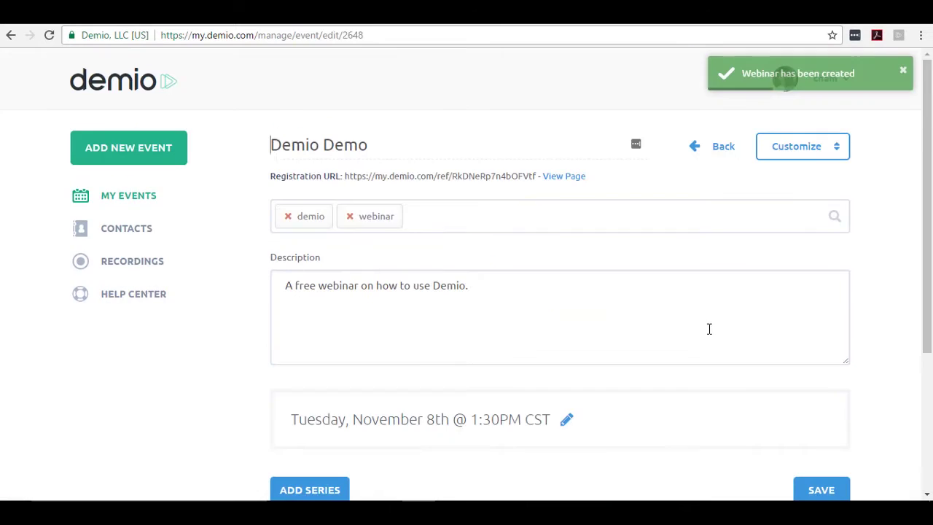
Examine the series options for the webinar, covering the series types and how often it can repeat
scroll(664, 328, down, 1)
scroll(664, 330, down, 1)
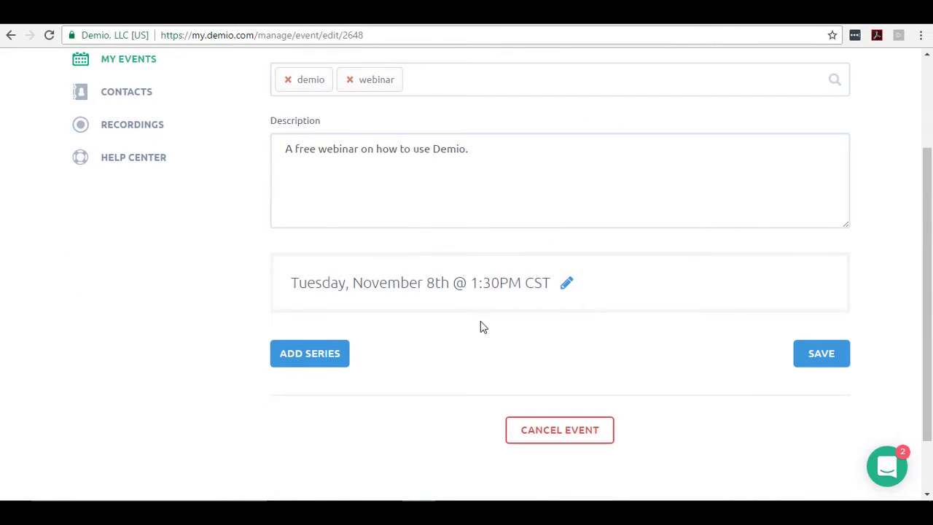
click(310, 356)
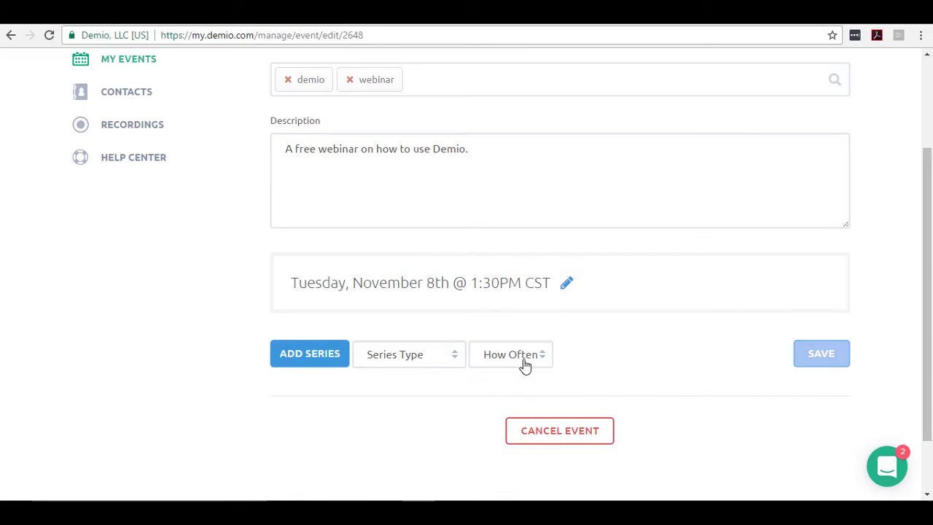
click(454, 355)
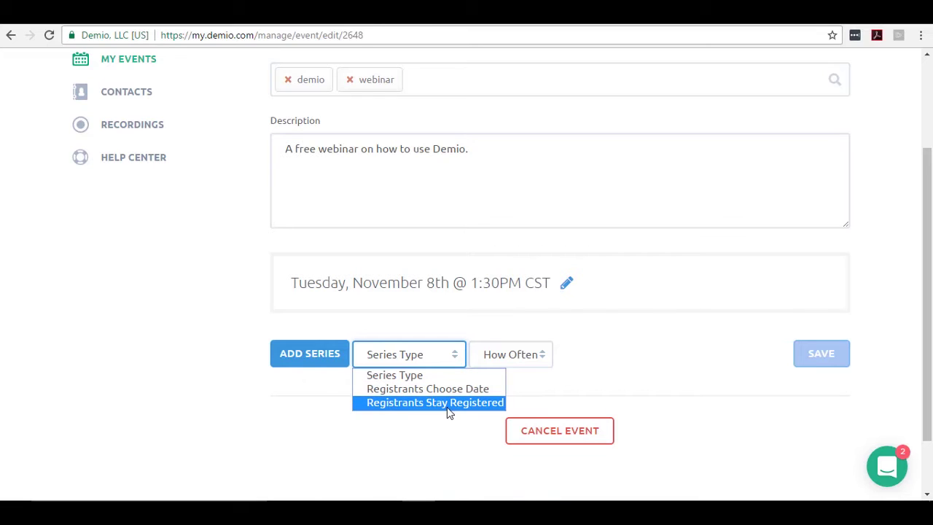
click(576, 391)
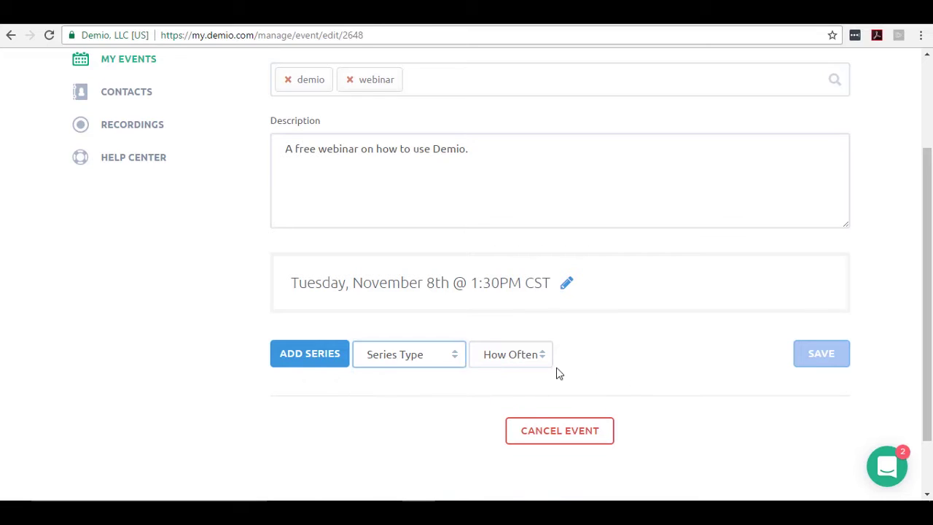
click(529, 360)
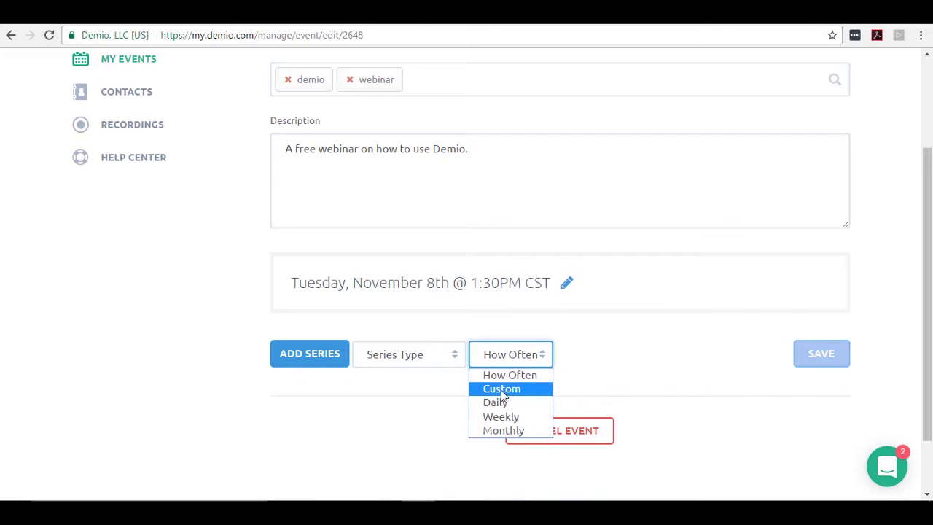
click(599, 377)
scroll(625, 365, up, 3)
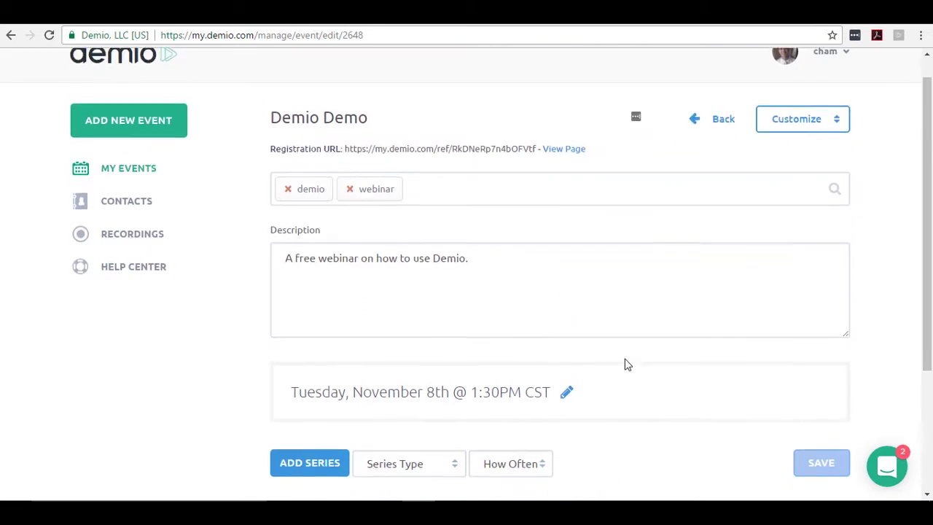
scroll(625, 358, down, 3)
scroll(458, 302, up, 1)
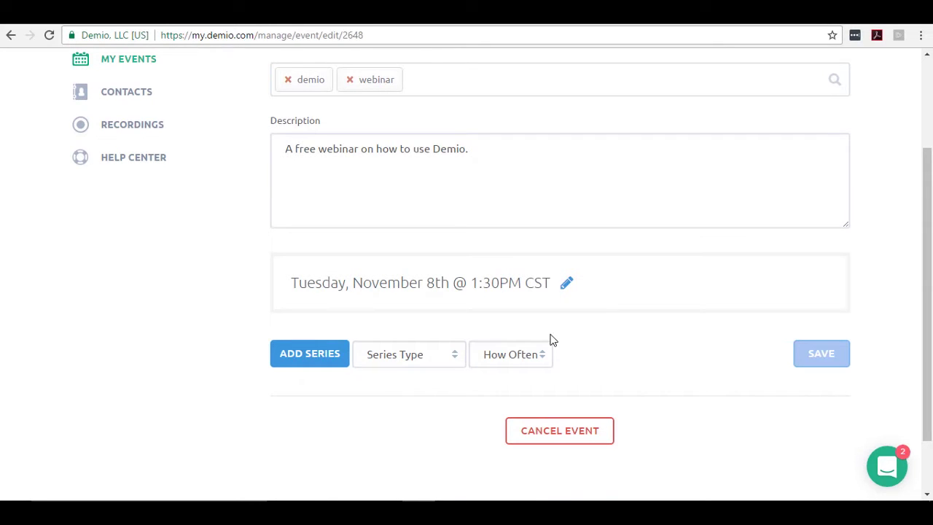
scroll(163, 276, down, 1)
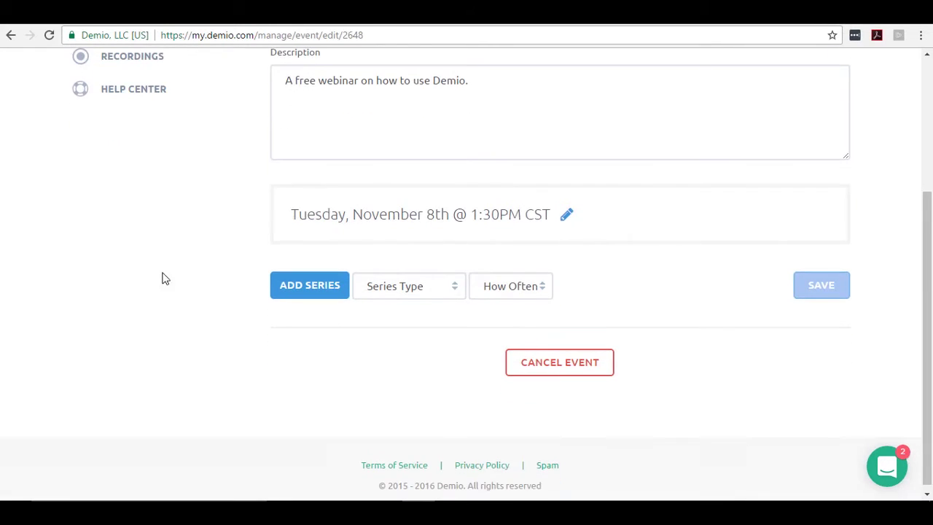
scroll(275, 287, up, 2)
scroll(219, 328, down, 1)
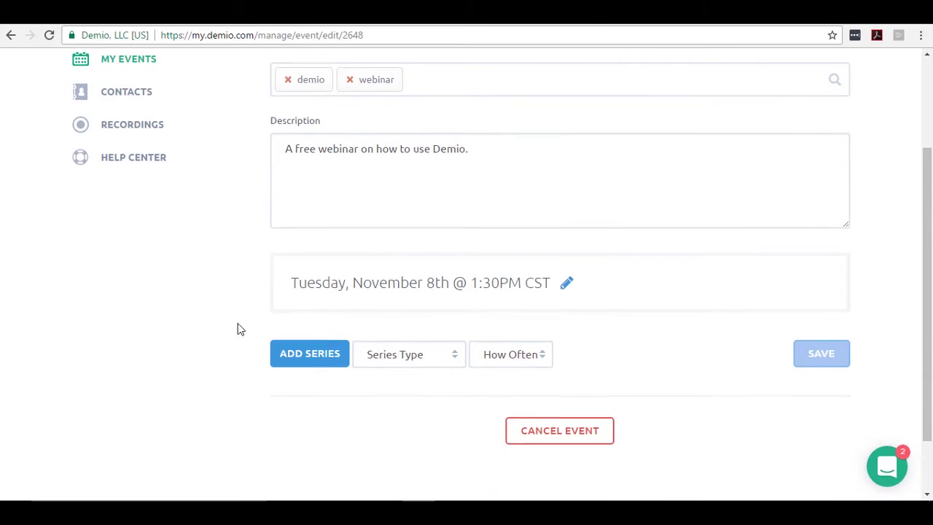
Open the webinar's registration customization and choose Getresponse as the integration
scroll(309, 350, up, 2)
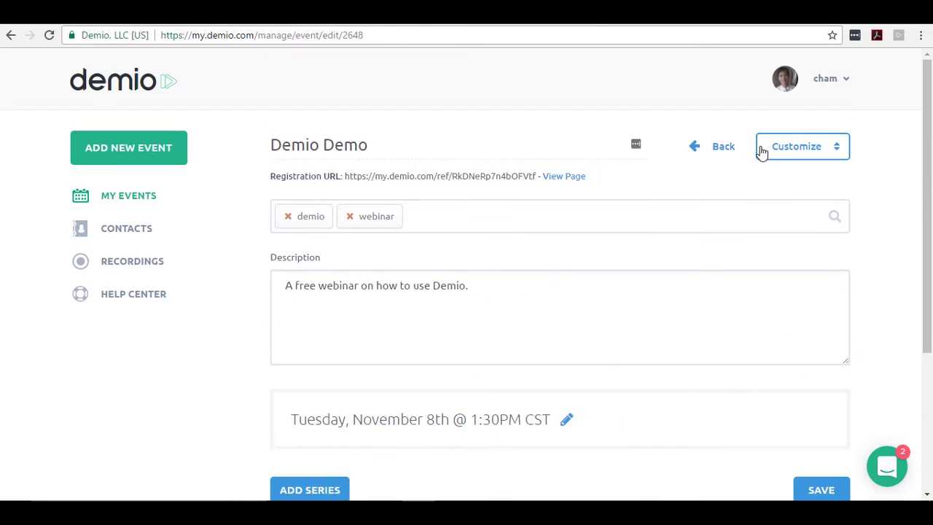
click(799, 151)
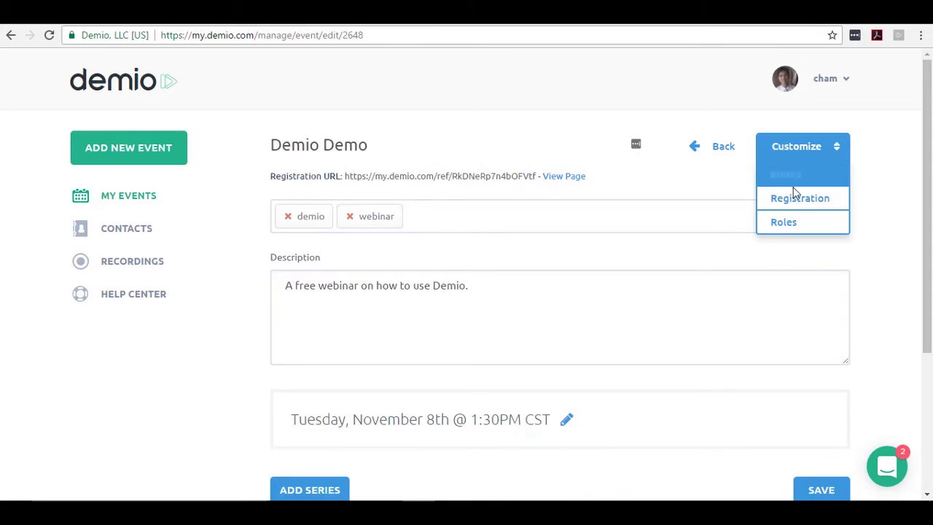
click(812, 204)
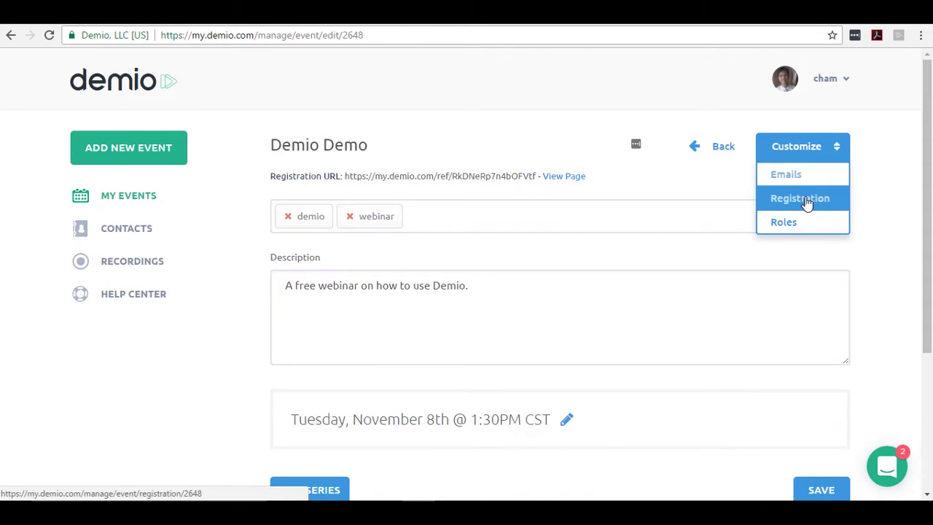
click(433, 150)
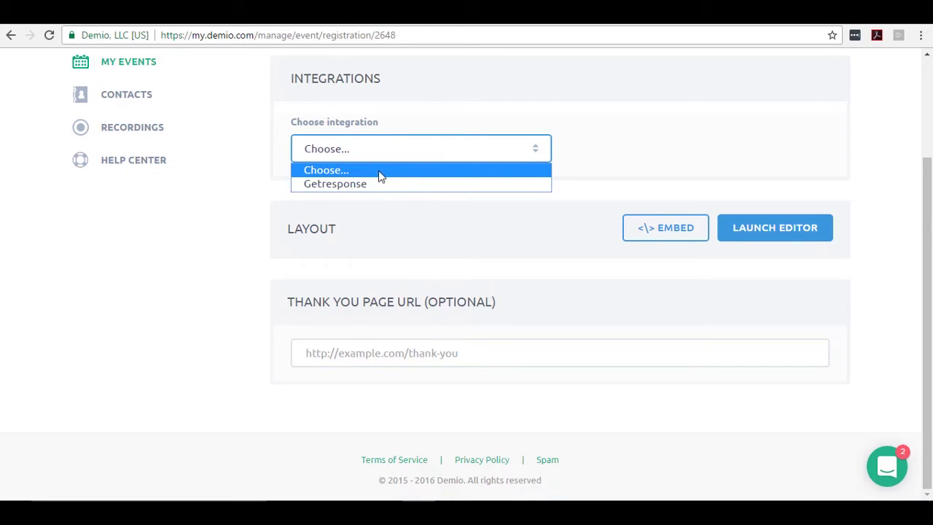
click(359, 185)
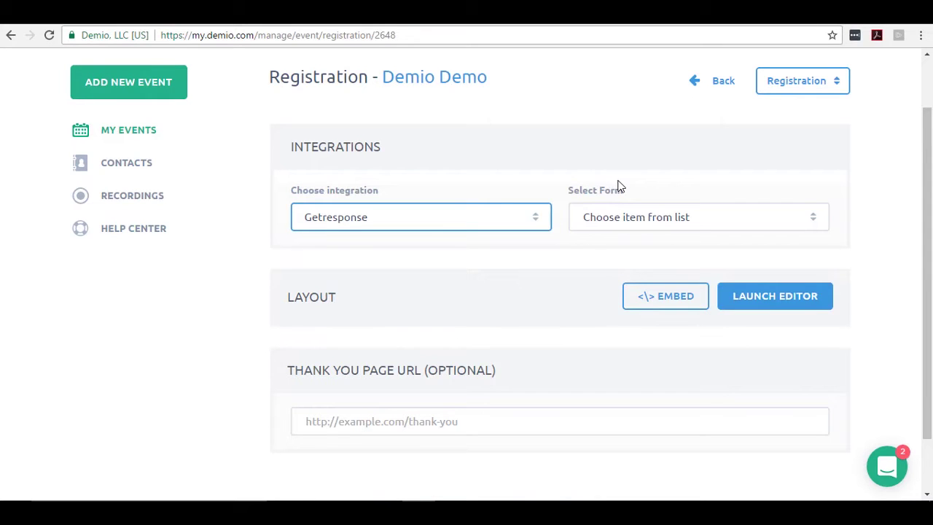
Choose motionads_webinars as the form for the Getresponse integration
scroll(618, 187, up, 1)
scroll(593, 212, down, 1)
click(711, 215)
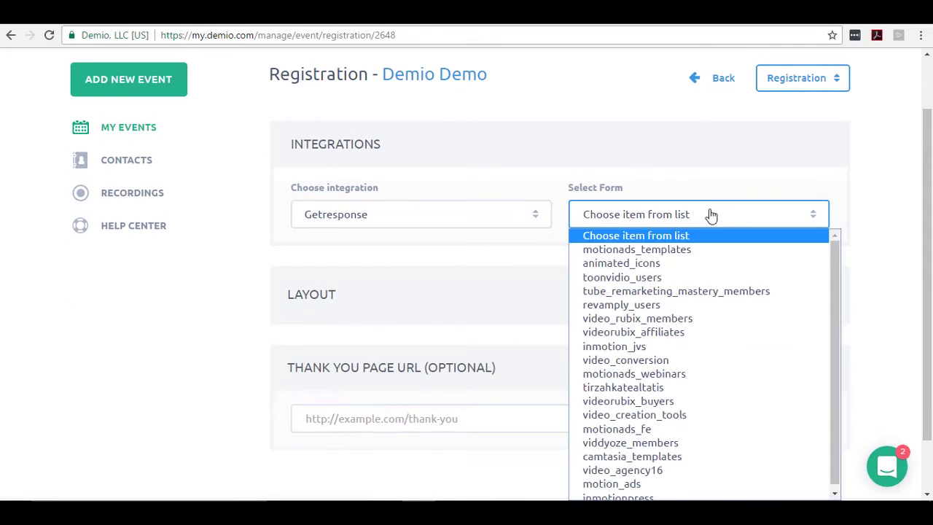
scroll(754, 325, down, 1)
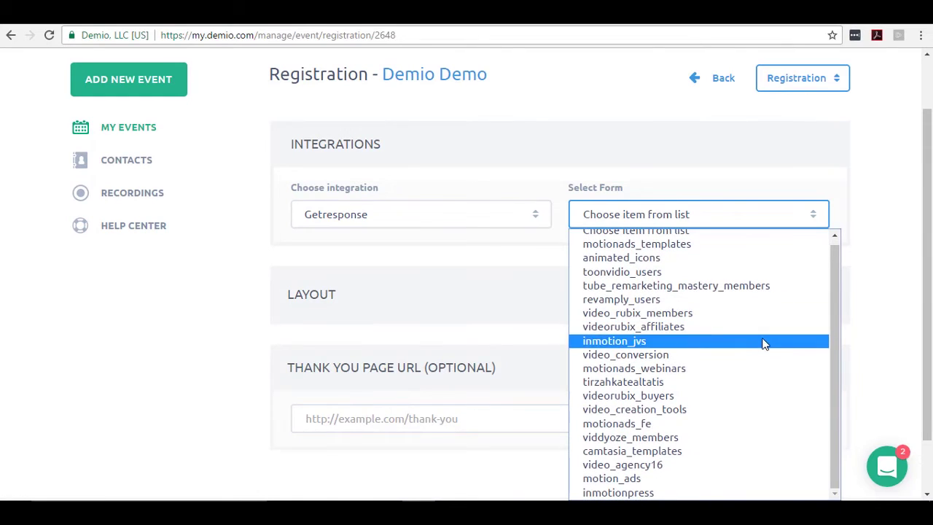
scroll(709, 280, up, 1)
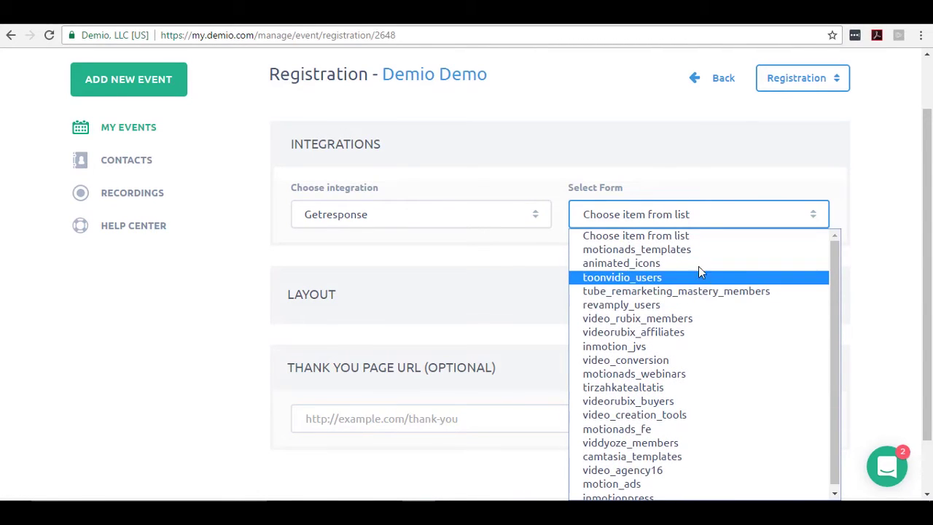
scroll(703, 291, down, 1)
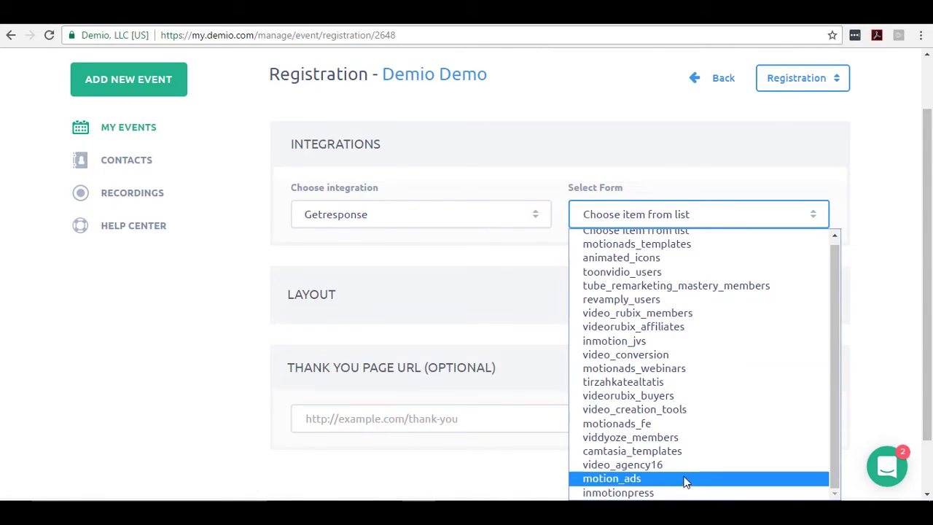
click(701, 368)
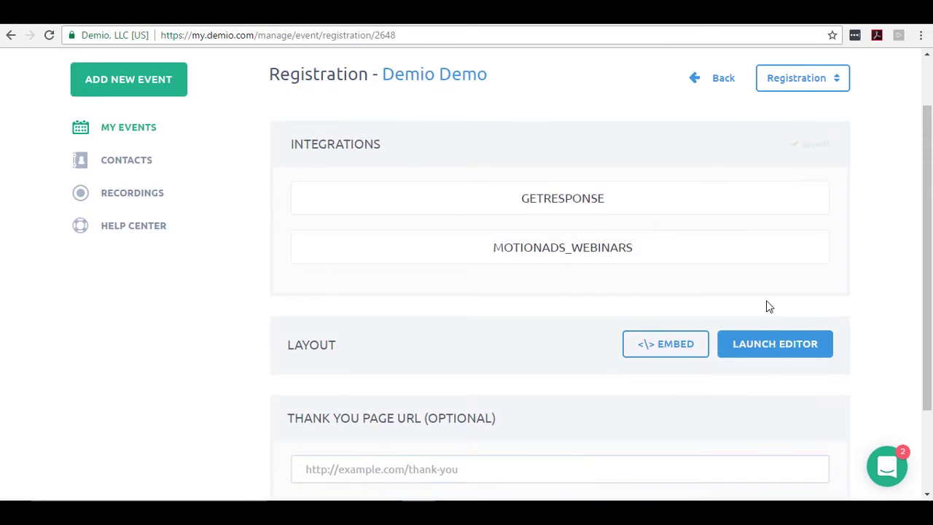
View the embed option for the registration layout and close it
scroll(728, 284, down, 2)
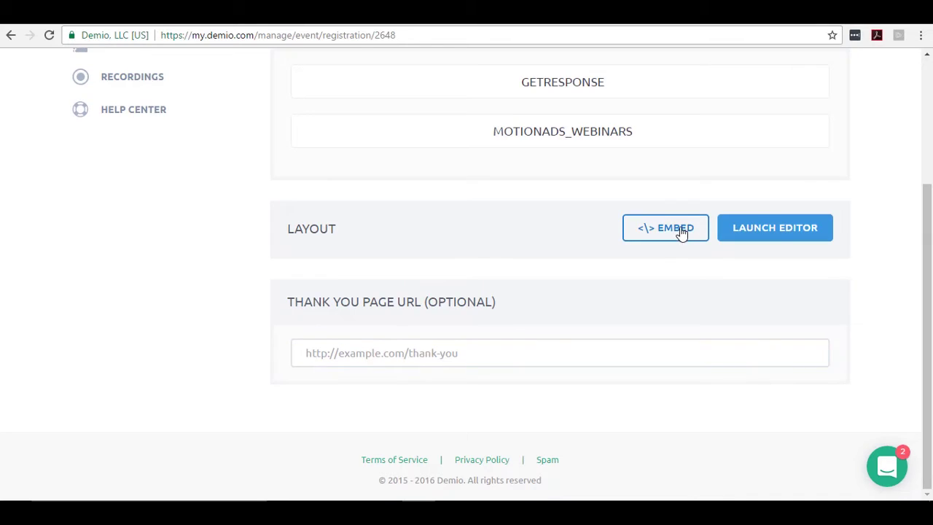
click(682, 231)
scroll(491, 213, down, 5)
scroll(493, 214, up, 5)
click(635, 96)
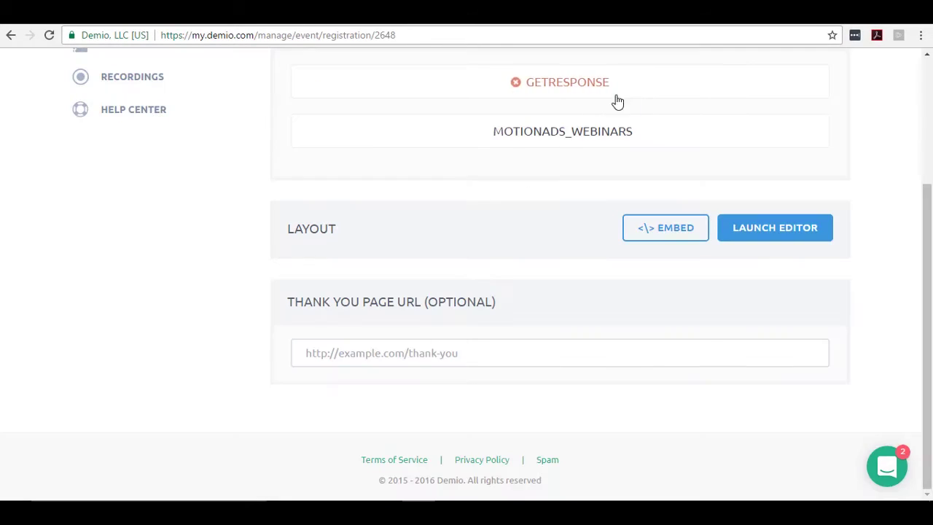
Launch the registration page's layout editor and replace the Demio logo with the Vidtasia logo image
click(802, 232)
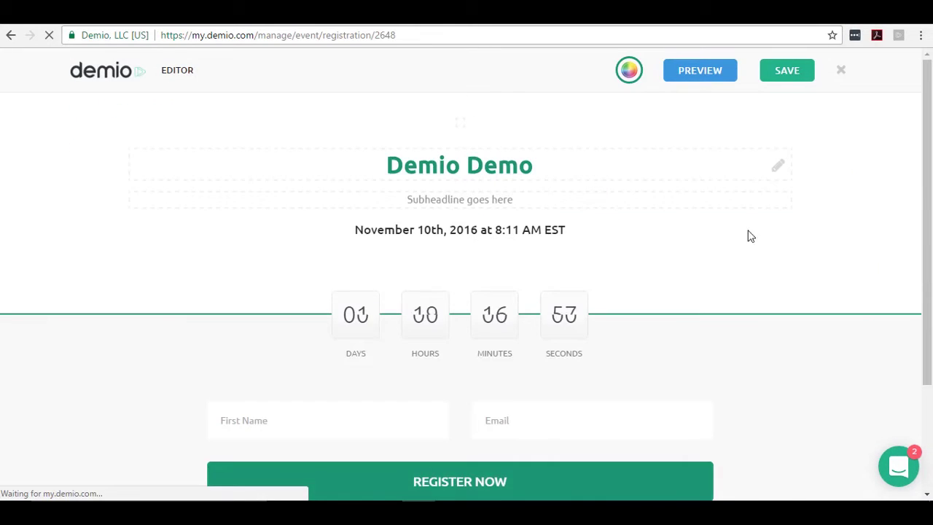
scroll(742, 237, down, 2)
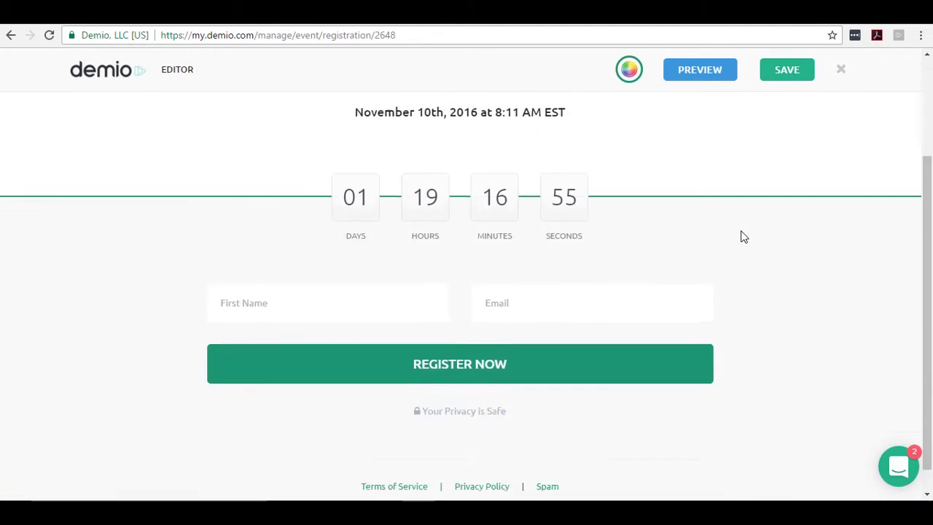
scroll(741, 236, up, 2)
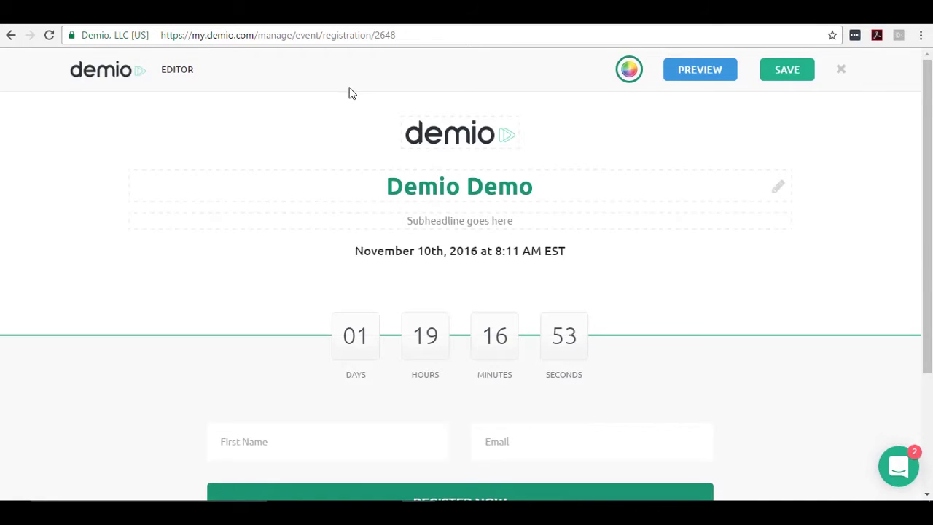
click(457, 140)
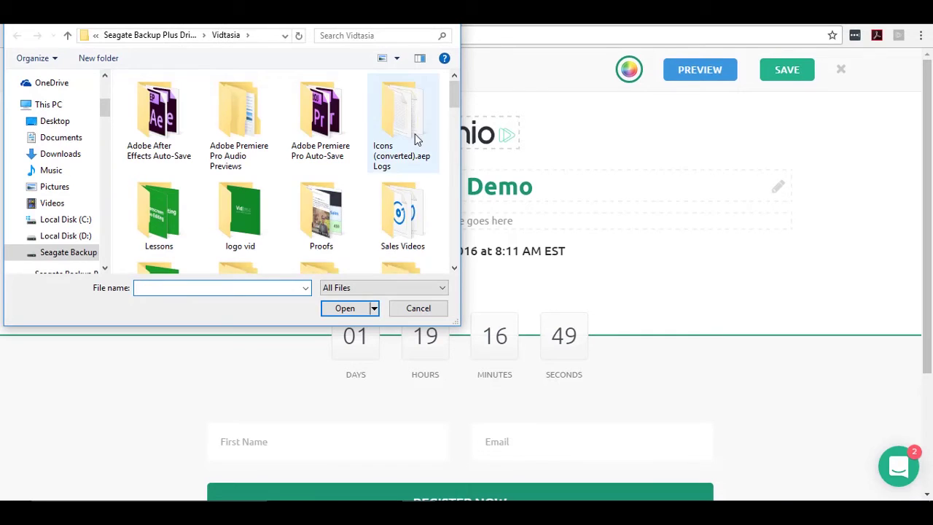
scroll(413, 149, down, 8)
scroll(414, 150, up, 3)
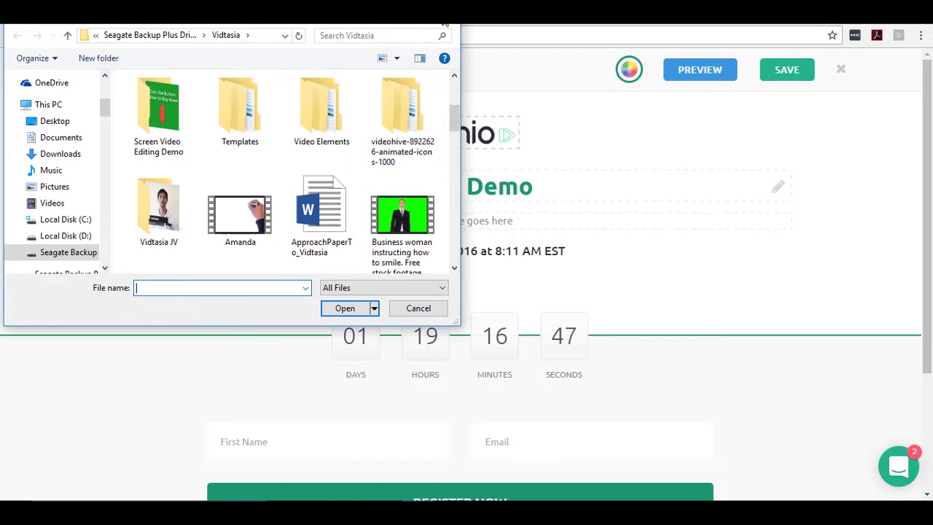
scroll(413, 175, down, 5)
click(402, 168)
double_click(401, 161)
Re-enter the headline as "Demio Demo" and set the subheadline to "FREE Webinar"
drag(531, 184, 357, 175)
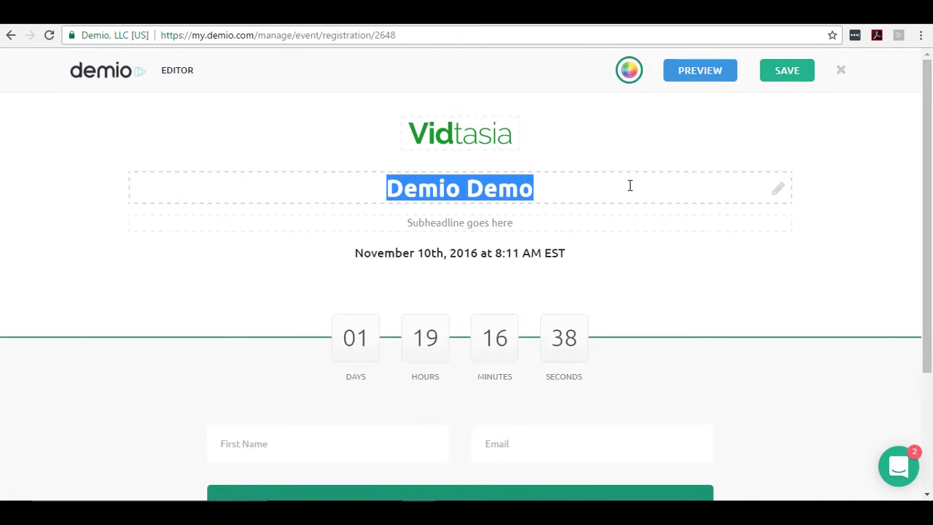
text(Demio Demo)
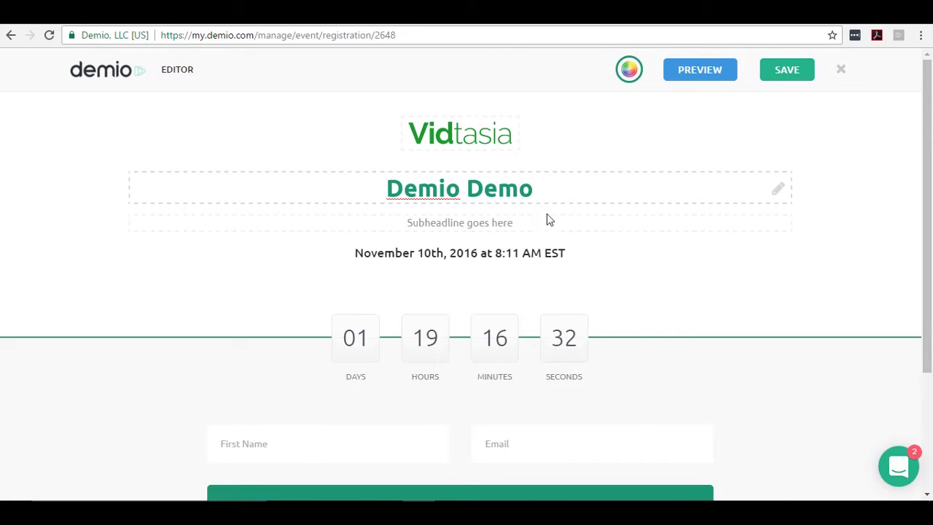
drag(535, 220, 386, 211)
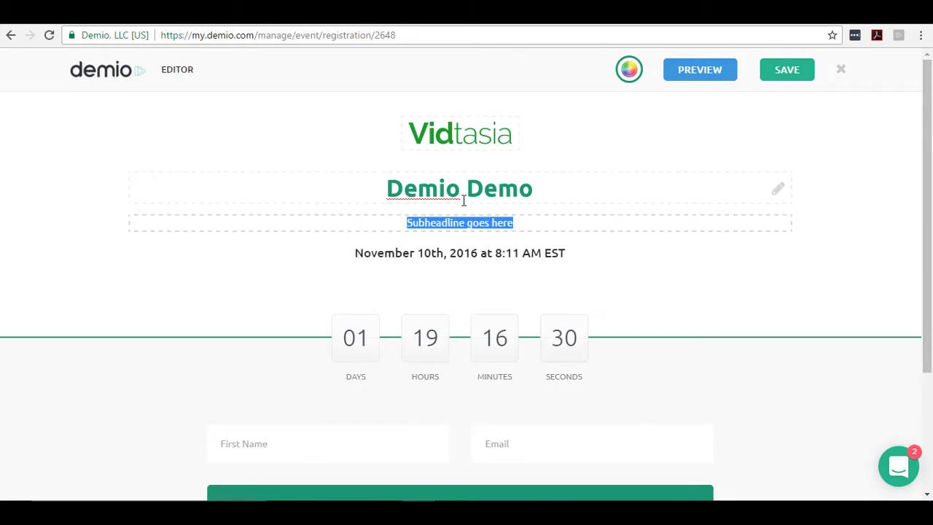
text(FREE W)
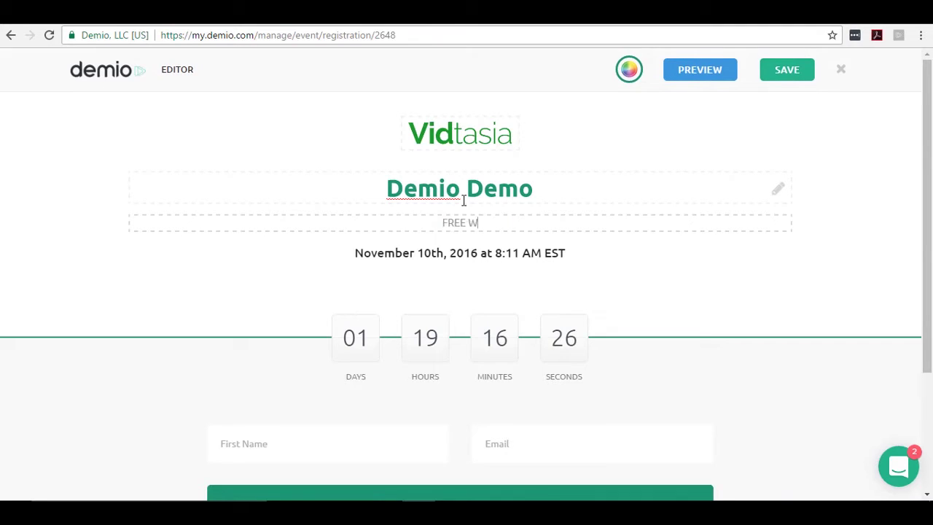
text(ebinar)
scroll(573, 281, down, 2)
scroll(573, 276, up, 2)
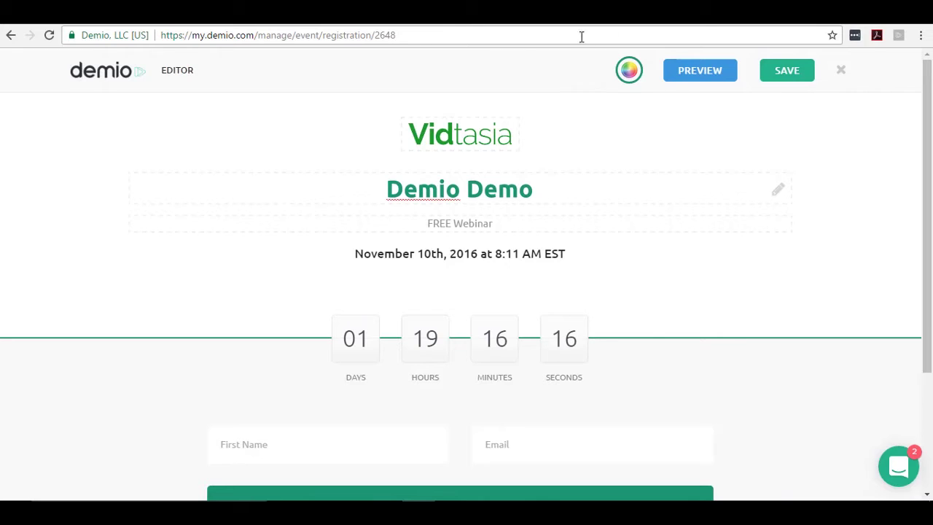
Set the registration page's accent color to the green #099918
click(628, 70)
click(631, 119)
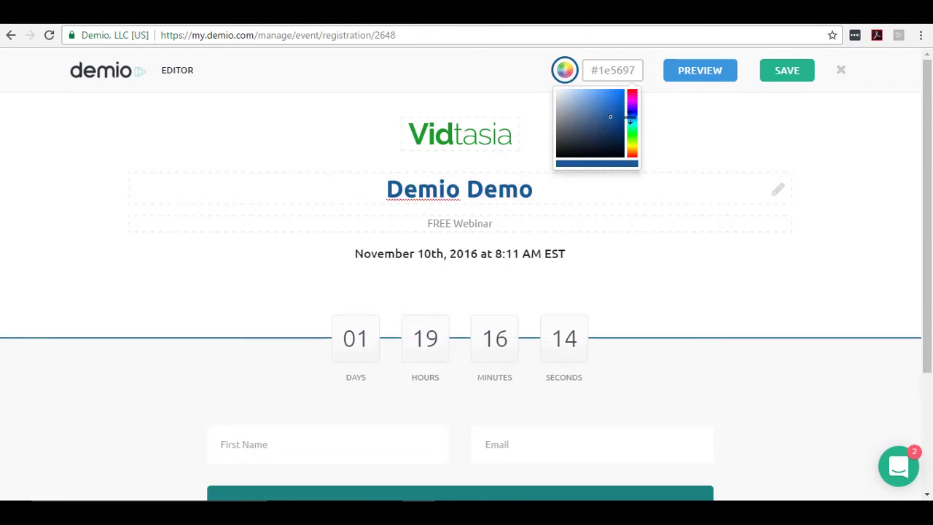
click(604, 125)
click(590, 100)
click(586, 97)
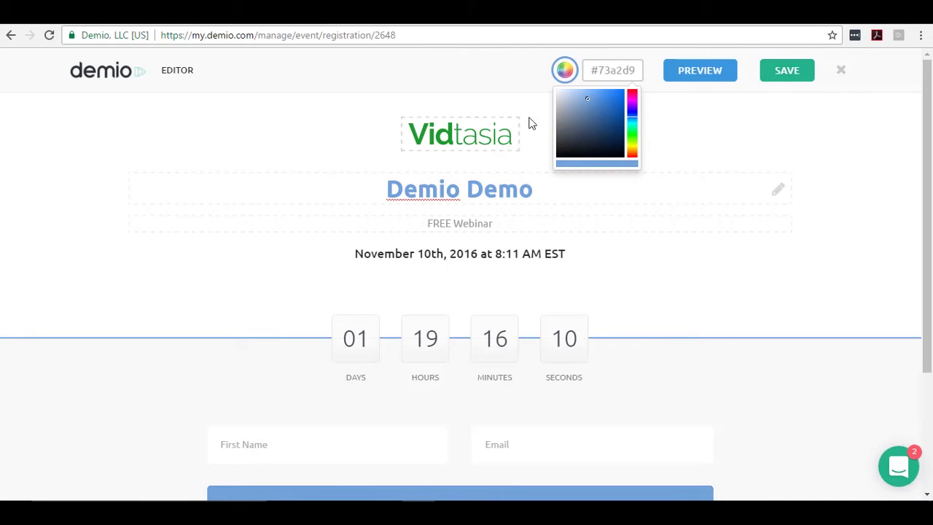
click(619, 115)
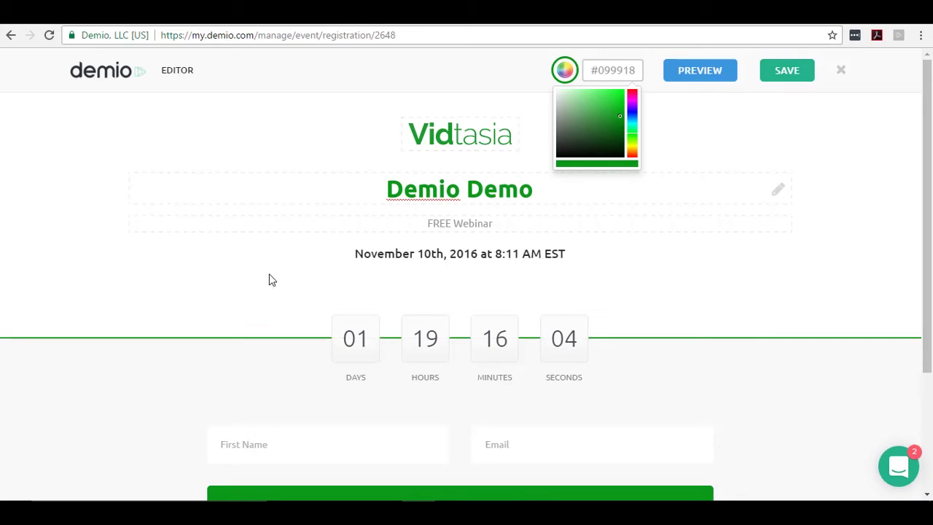
scroll(723, 295, down, 3)
scroll(723, 295, up, 2)
scroll(723, 295, down, 2)
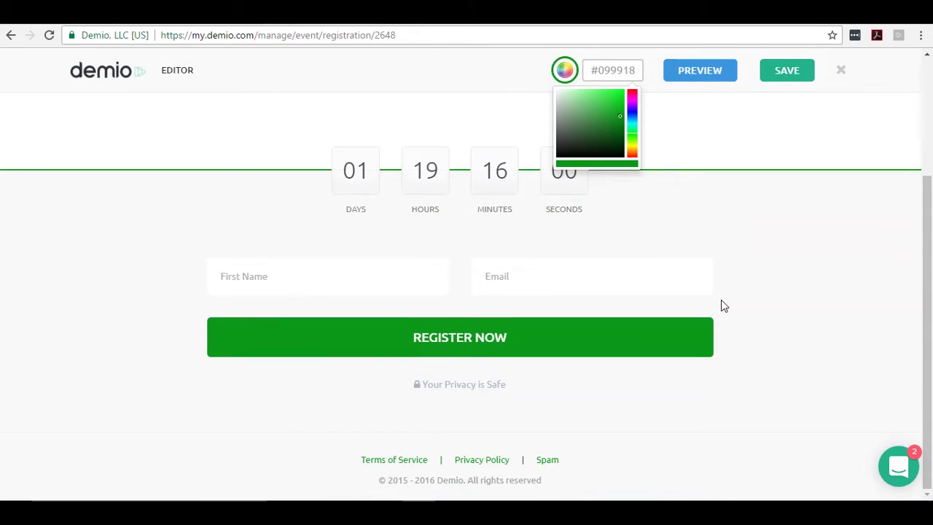
Save the registration page design and open its preview
scroll(721, 299, up, 2)
click(787, 70)
scroll(783, 73, down, 1)
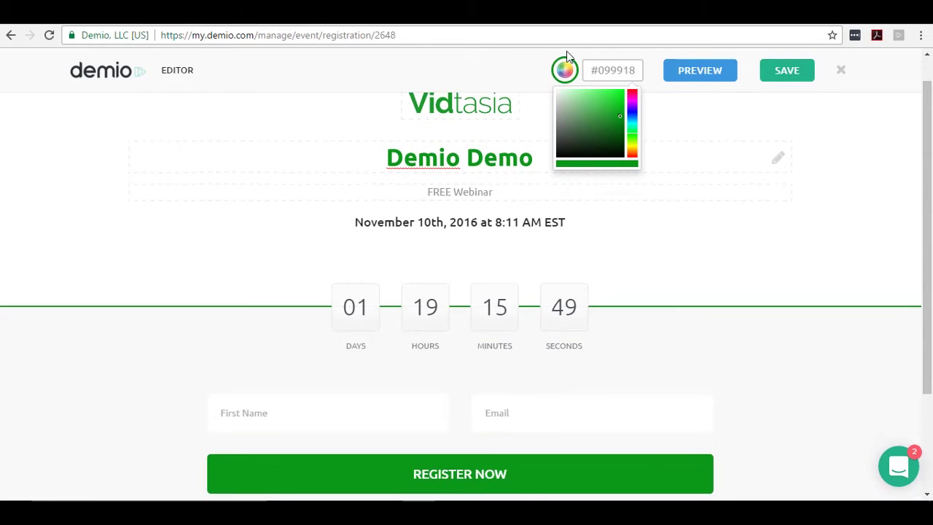
click(699, 70)
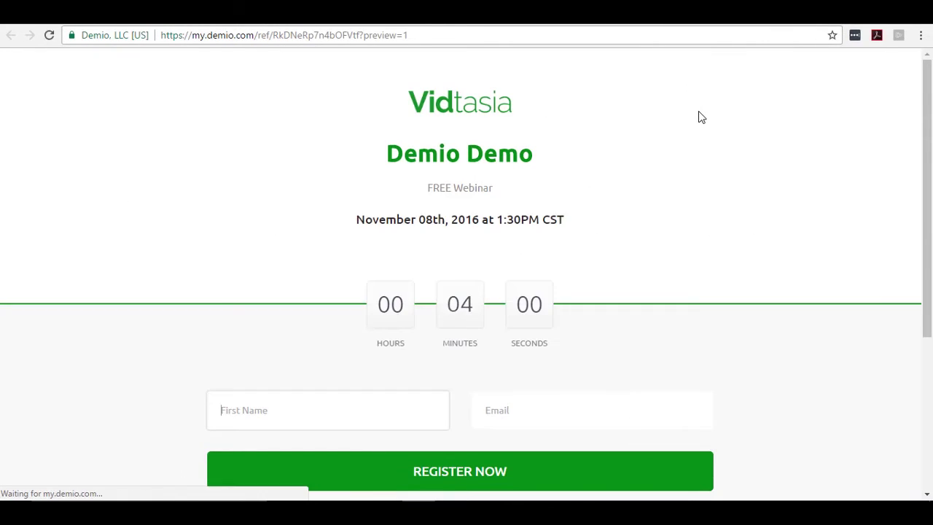
Examine the previewed registration page, covering its heading, webinar date, countdown, sign-up form and webinar description
scroll(700, 128, down, 1)
scroll(699, 134, down, 2)
scroll(700, 133, down, 2)
scroll(699, 133, up, 3)
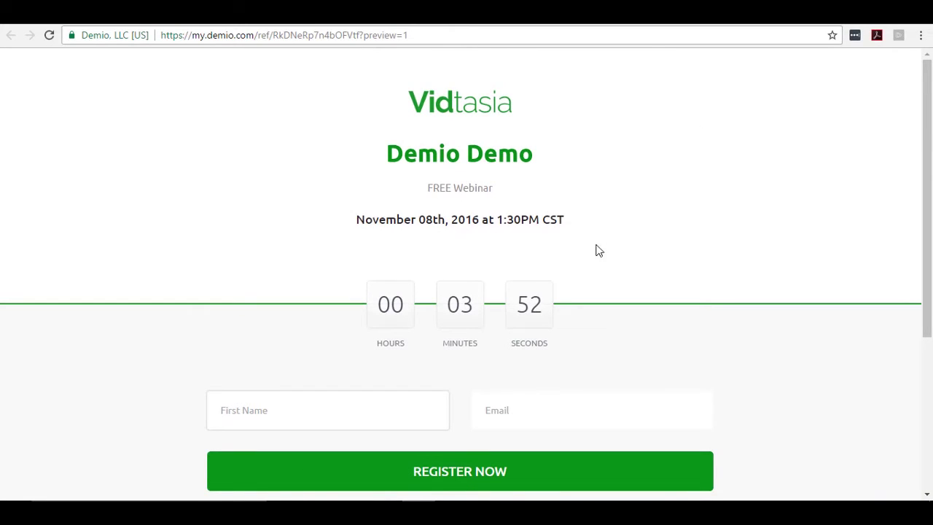
scroll(753, 302, down, 2)
scroll(696, 297, down, 3)
scroll(695, 296, up, 3)
scroll(785, 287, down, 3)
scroll(784, 289, up, 3)
scroll(787, 290, up, 1)
scroll(758, 269, down, 1)
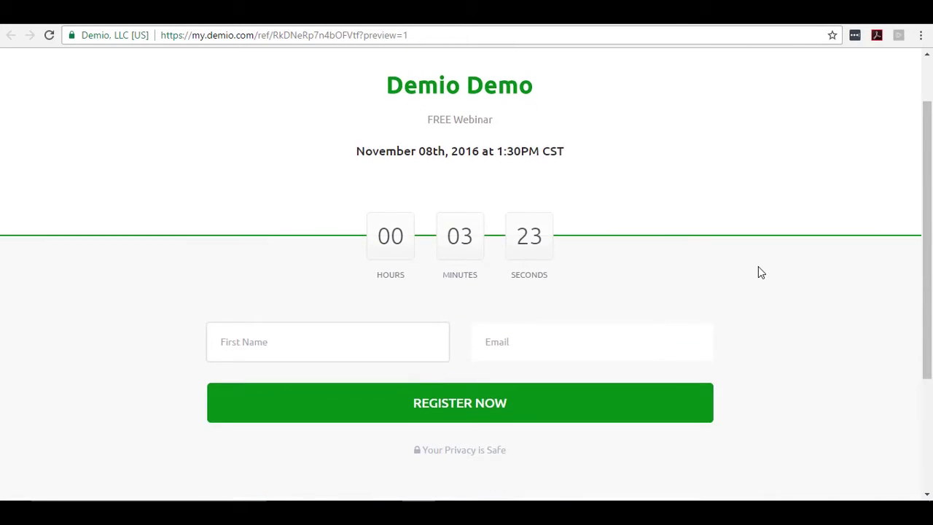
scroll(757, 270, up, 1)
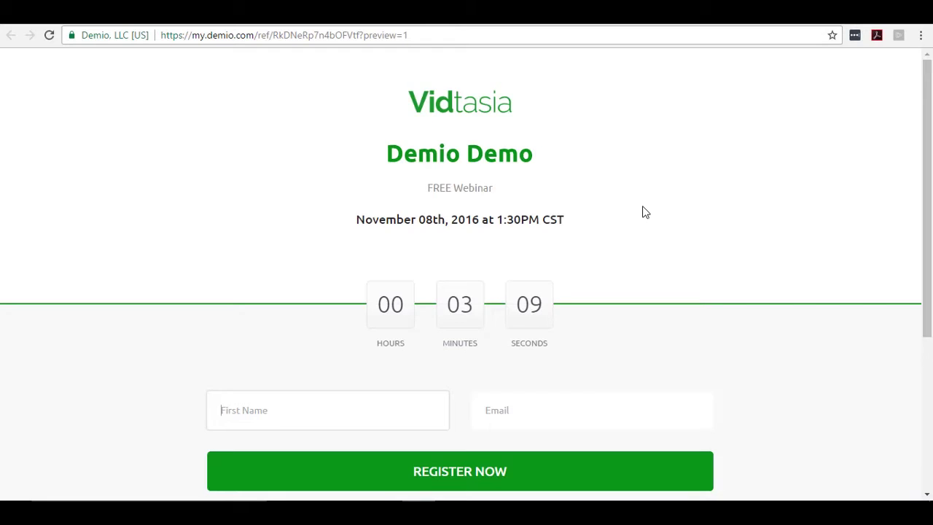
scroll(643, 212, down, 3)
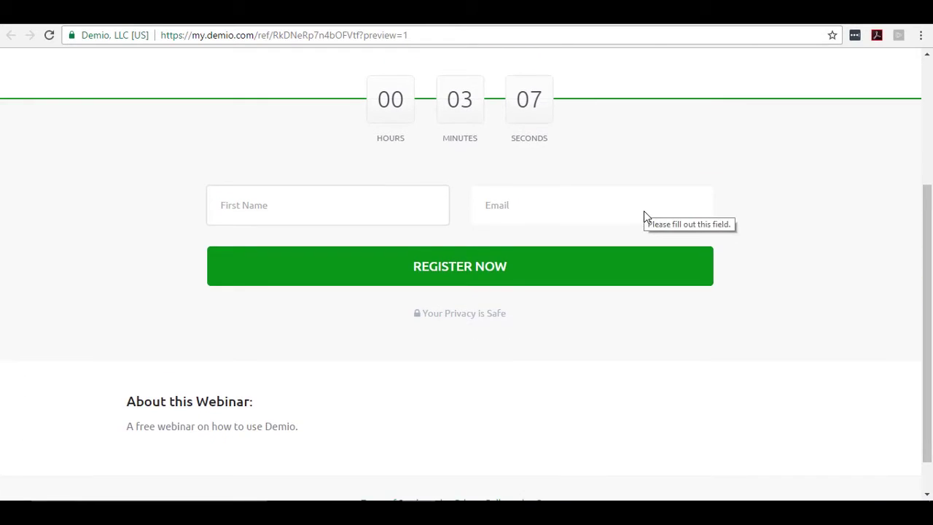
scroll(644, 211, up, 3)
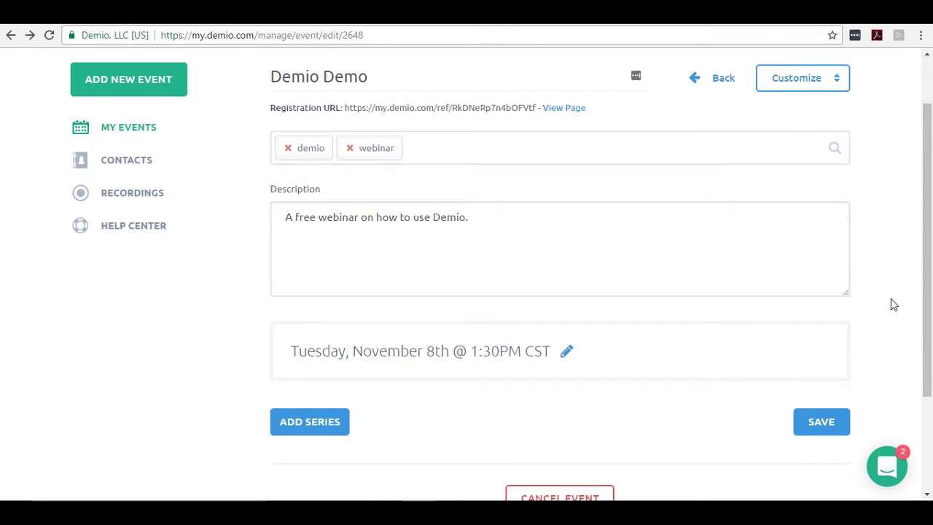
Open the account's contacts and look through the list, its search field and the export option
scroll(891, 298, up, 1)
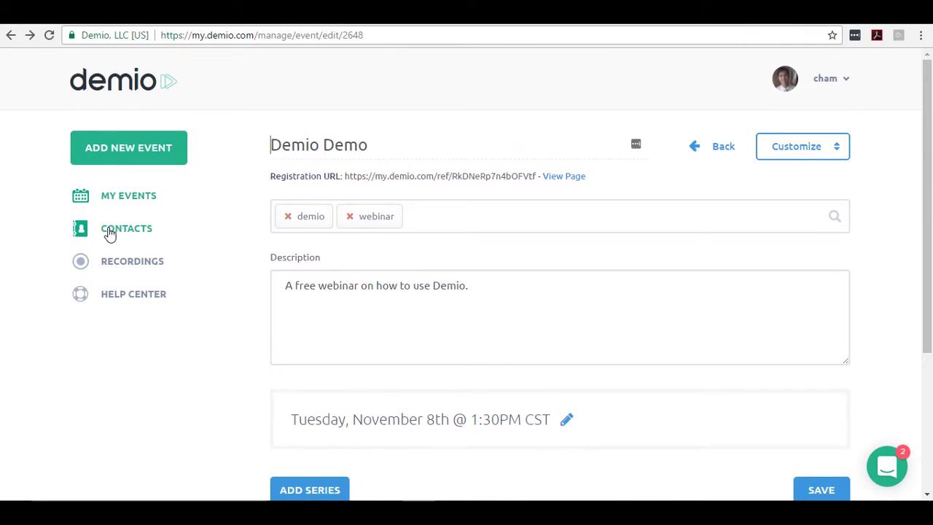
click(109, 233)
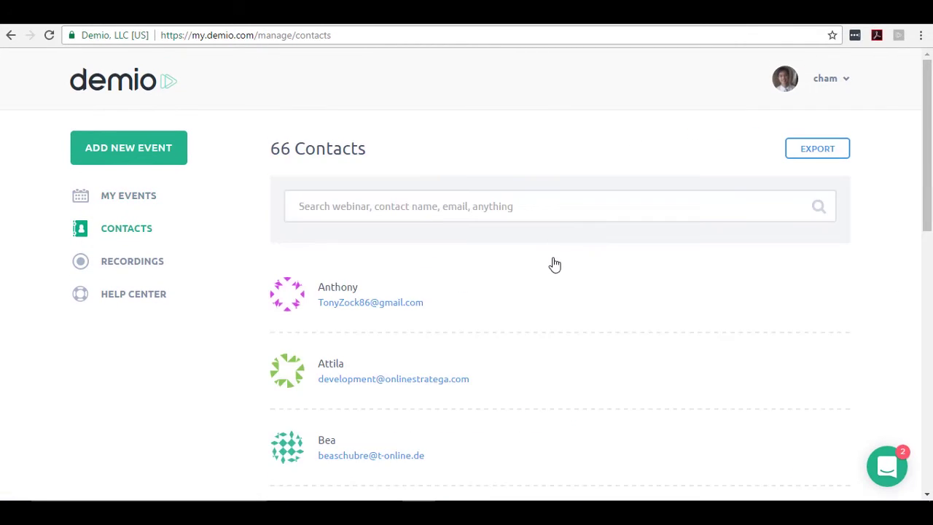
scroll(554, 264, down, 2)
scroll(554, 270, up, 2)
click(370, 202)
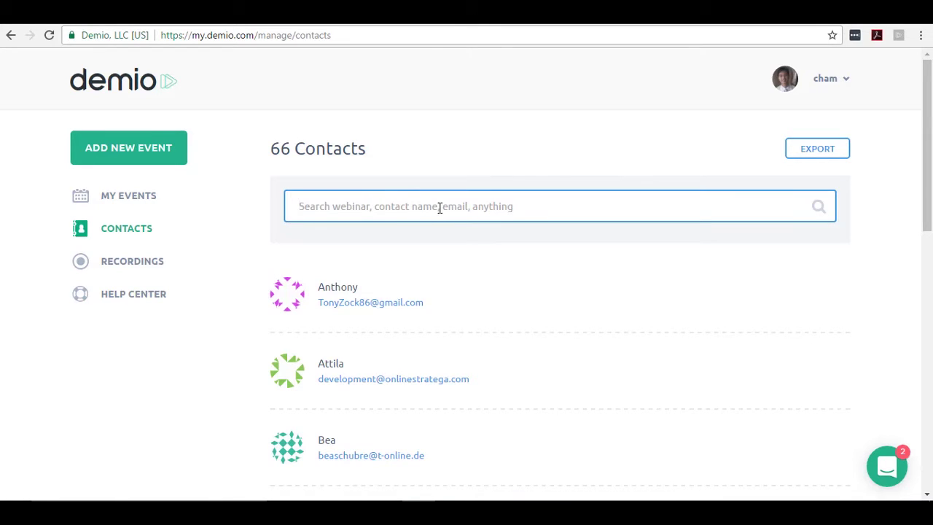
scroll(503, 248, down, 1)
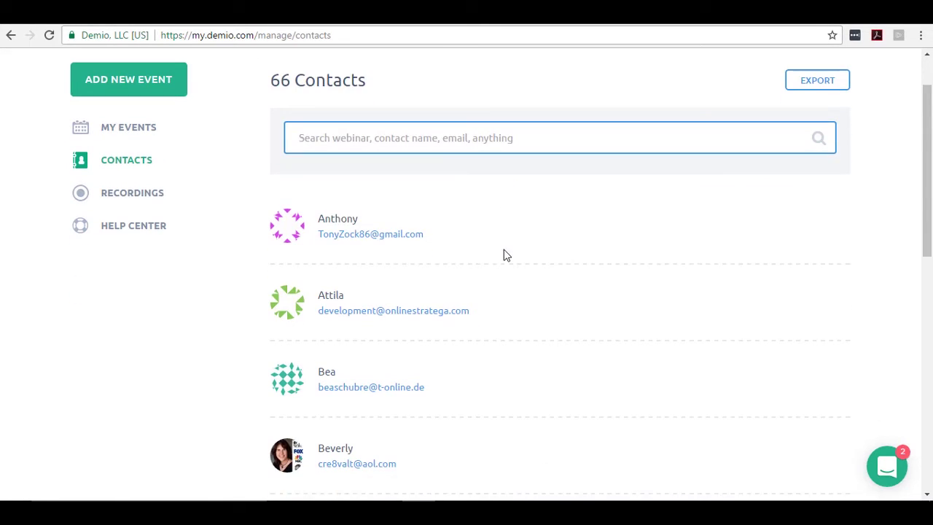
scroll(547, 334, down, 2)
scroll(546, 334, down, 5)
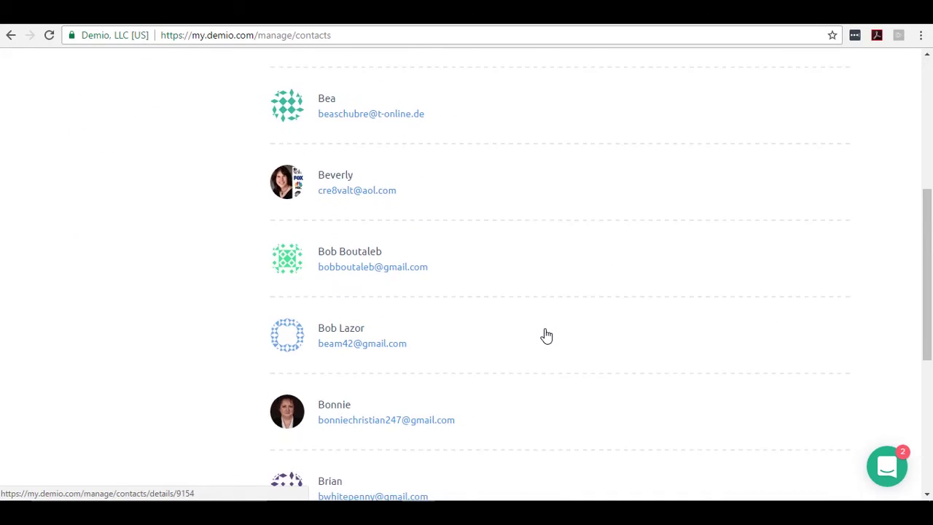
scroll(545, 336, up, 7)
scroll(571, 306, up, 1)
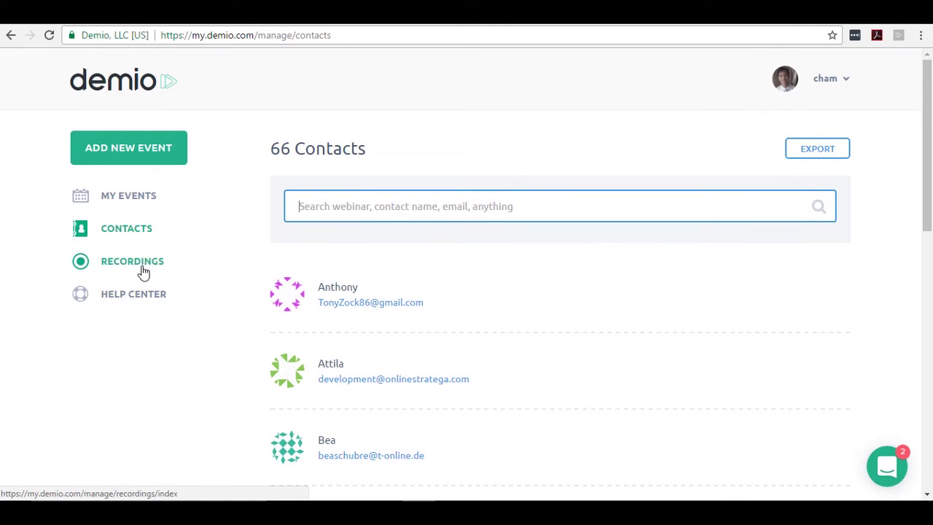
Open the account's recordings and look through the recorded webinars with their link, edit, download and delete options
click(139, 262)
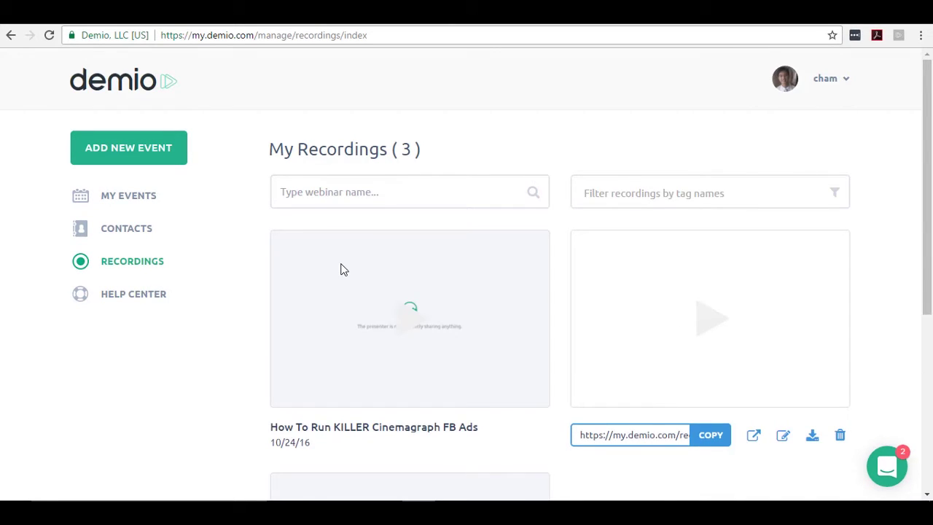
scroll(502, 309, down, 1)
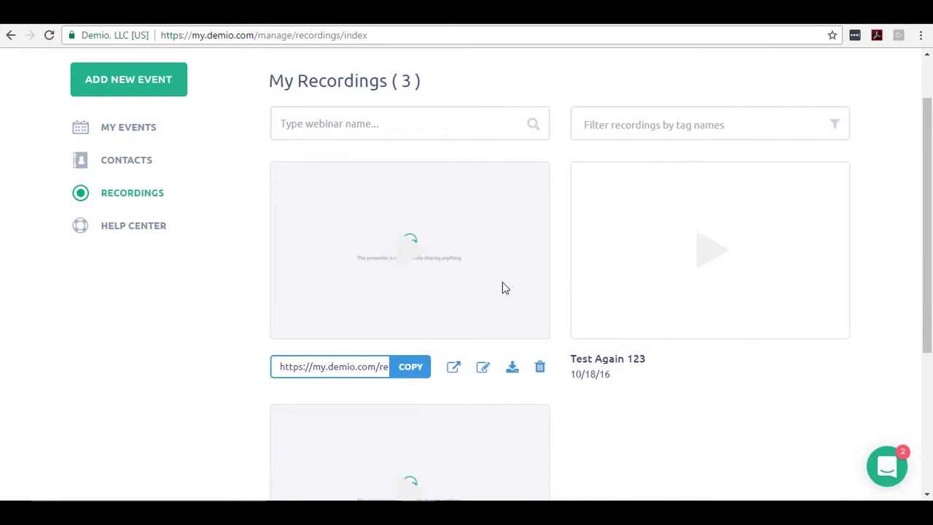
scroll(499, 297, down, 1)
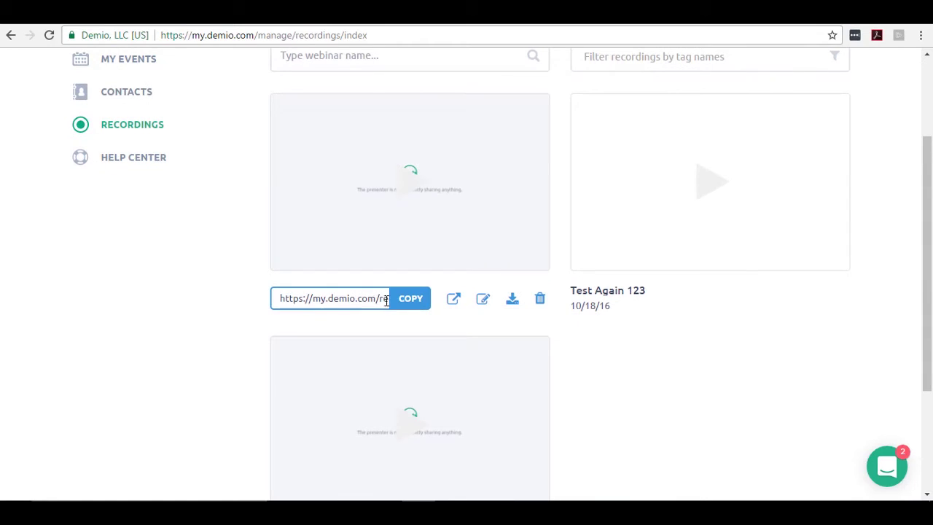
scroll(410, 303, up, 1)
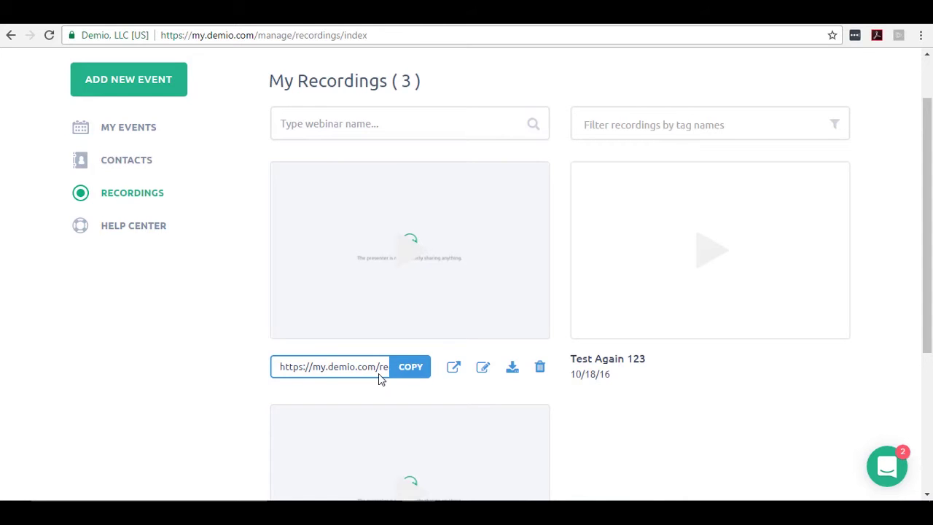
scroll(600, 313, down, 1)
scroll(711, 397, up, 2)
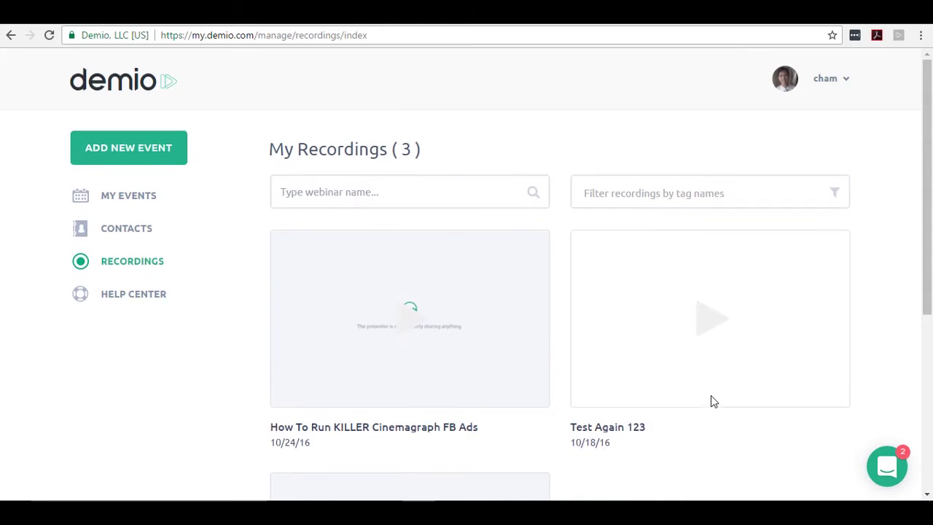
Return to the upcoming events and launch the Demio Demo webinar into its backstage
click(127, 82)
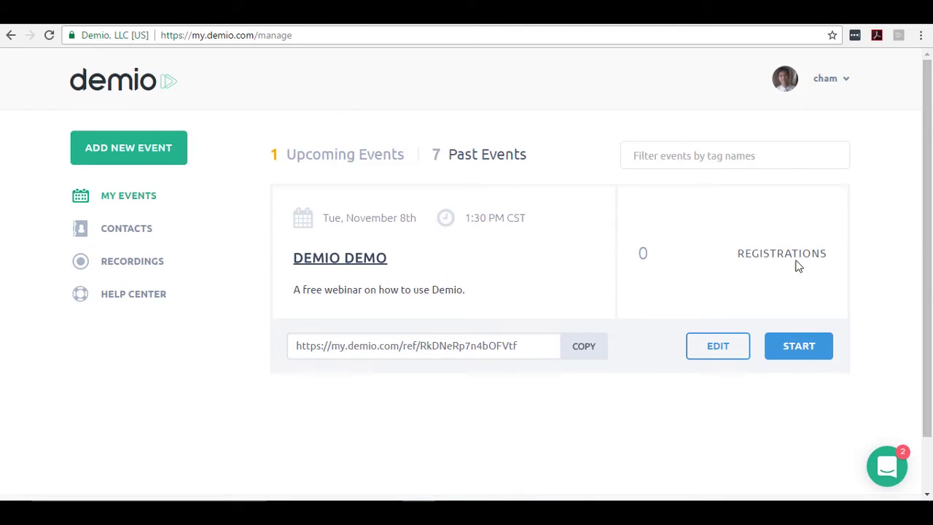
click(810, 351)
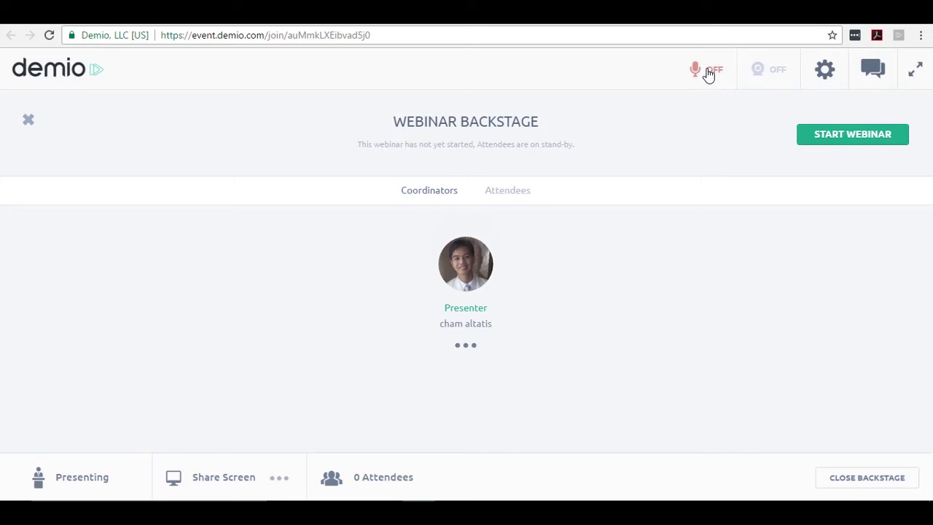
click(791, 73)
Set the webinar's microphone to Microphone (Plantronics .Audio 478 USB), check the webcam choices and save the settings
click(823, 72)
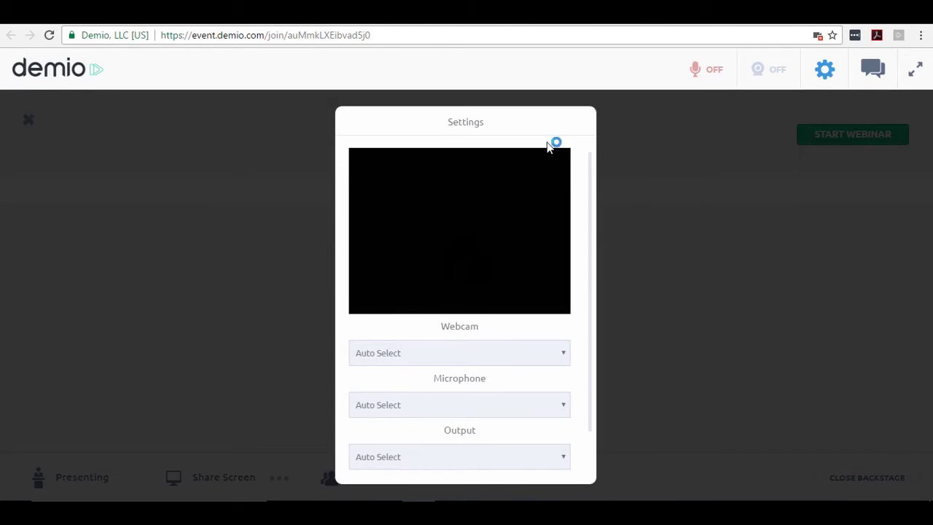
scroll(496, 354, down, 1)
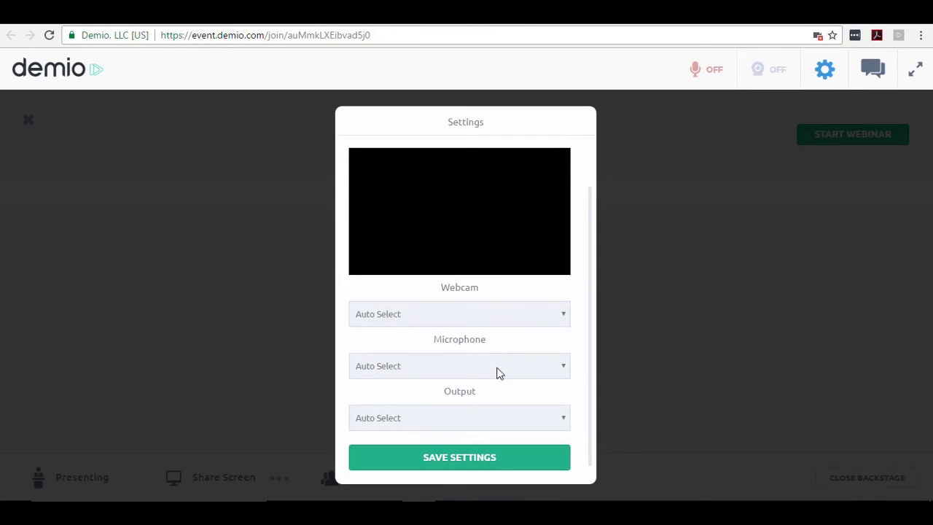
click(502, 368)
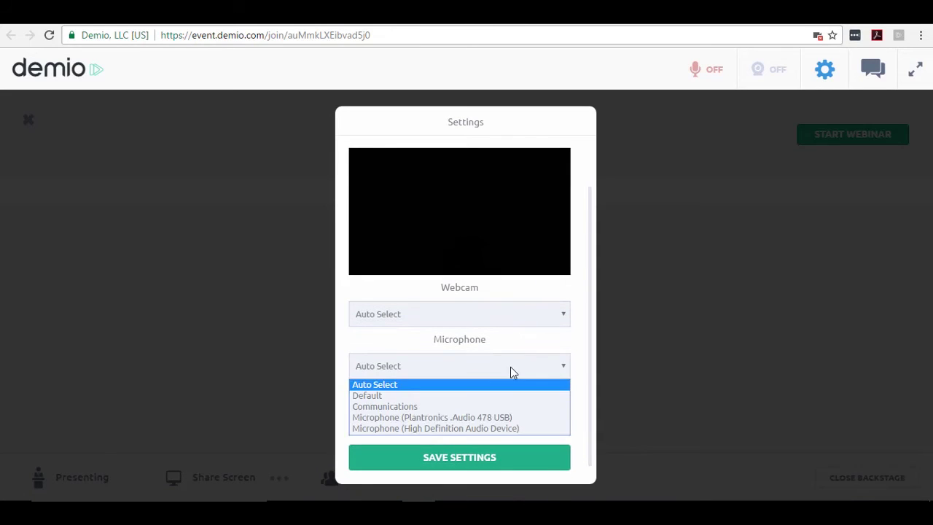
click(497, 417)
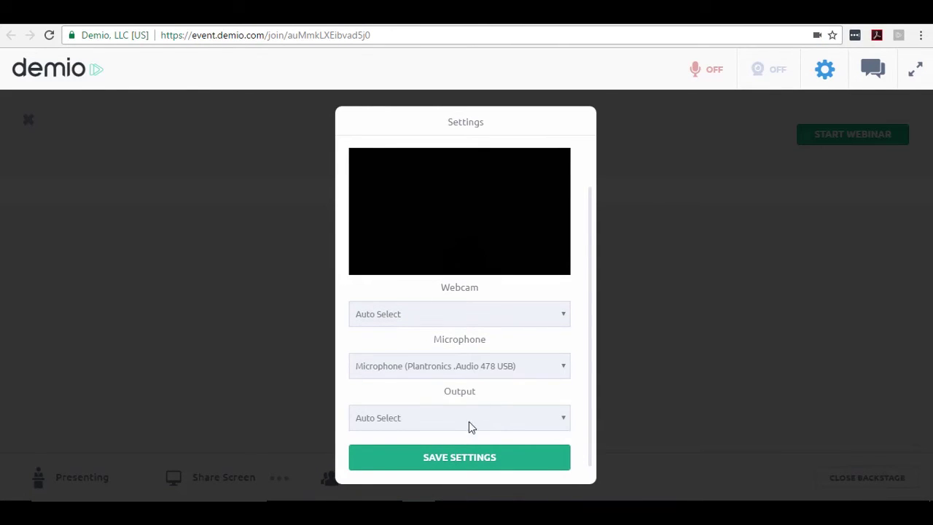
click(466, 316)
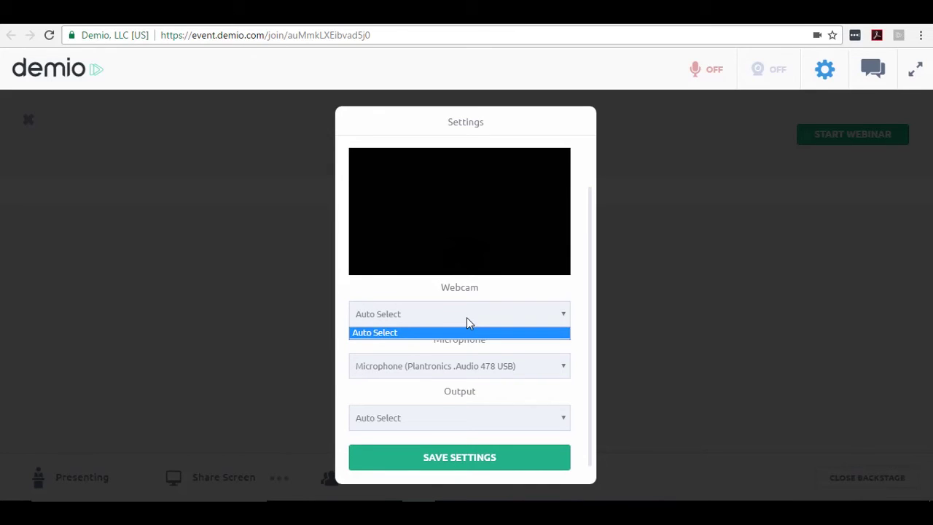
click(466, 317)
click(481, 313)
click(450, 322)
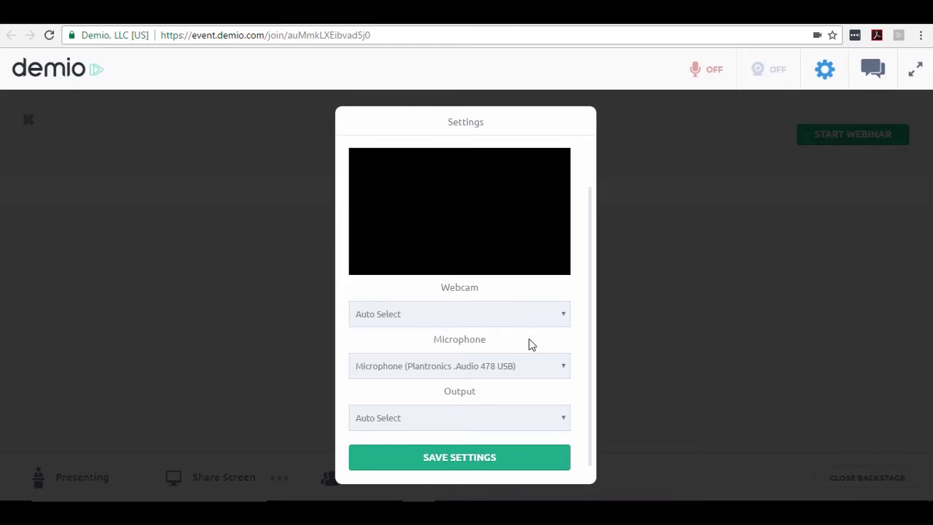
click(467, 458)
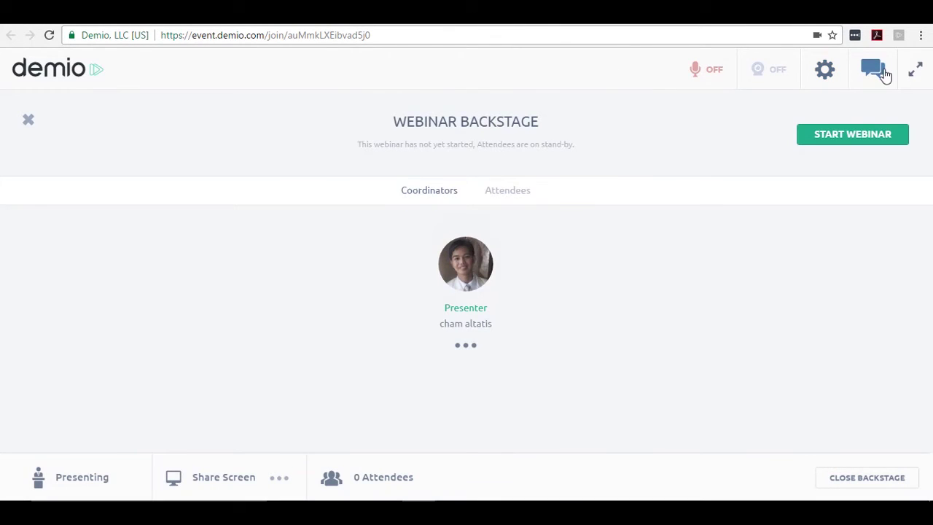
Open the webinar chat, try out a "hi" without sending it, compare the General and Coordinators chats, and hide the chat
click(878, 73)
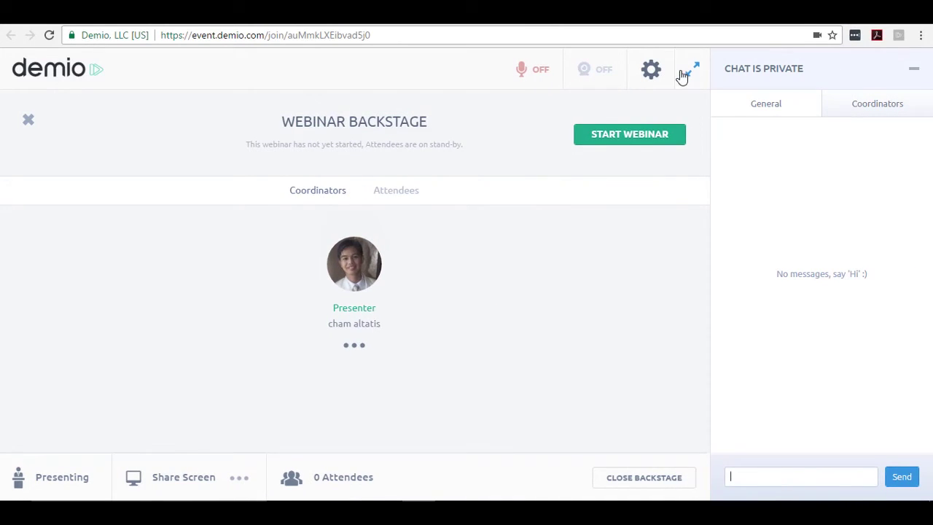
click(751, 478)
text(hi)
key(BackSpace)
key(BackSpace)
click(860, 109)
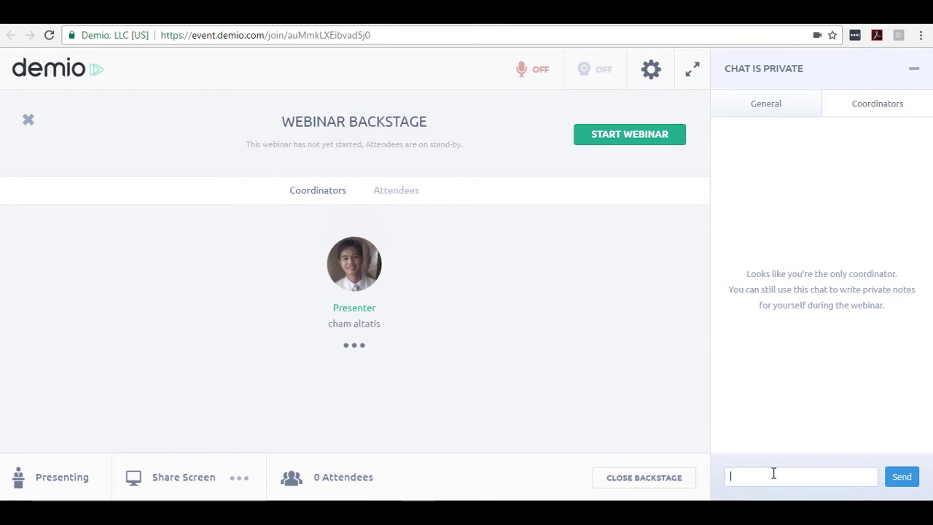
key(BackSpace)
click(771, 104)
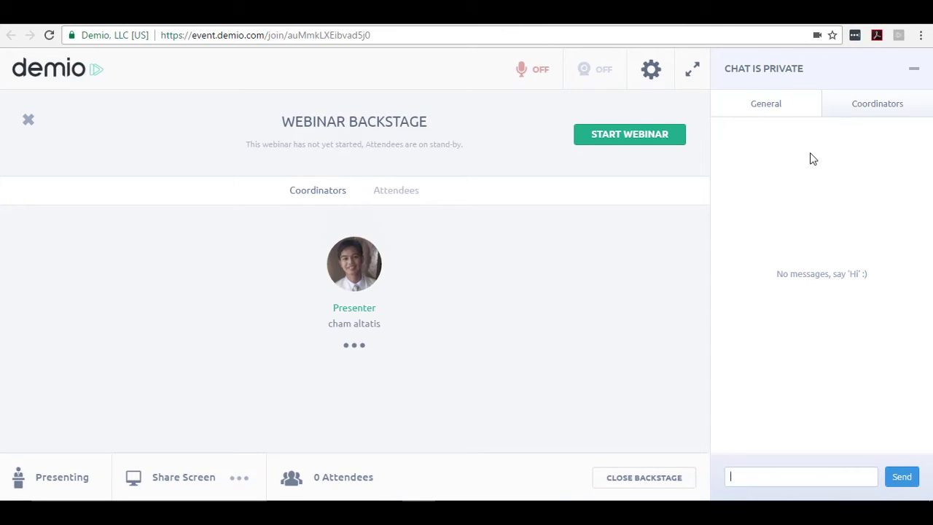
click(916, 70)
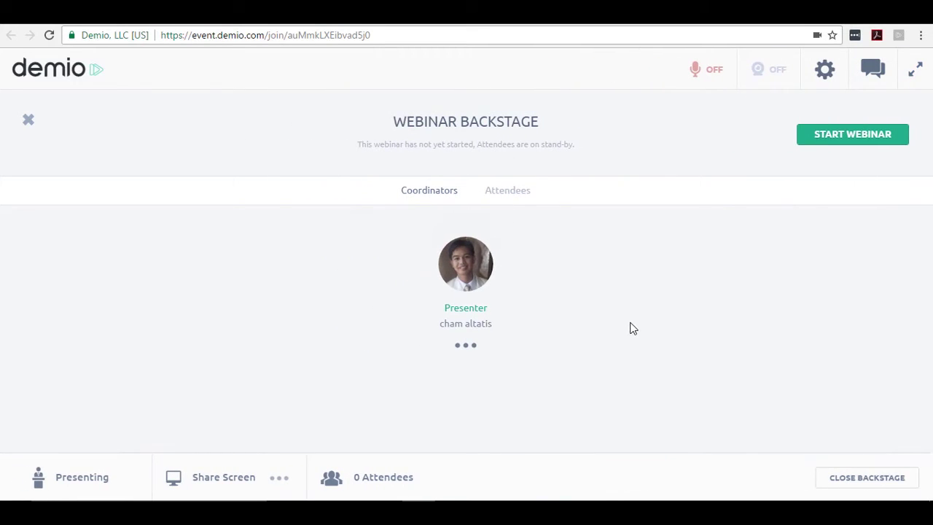
Start the webinar and share the entire screen, after checking which application windows could be shared
click(846, 141)
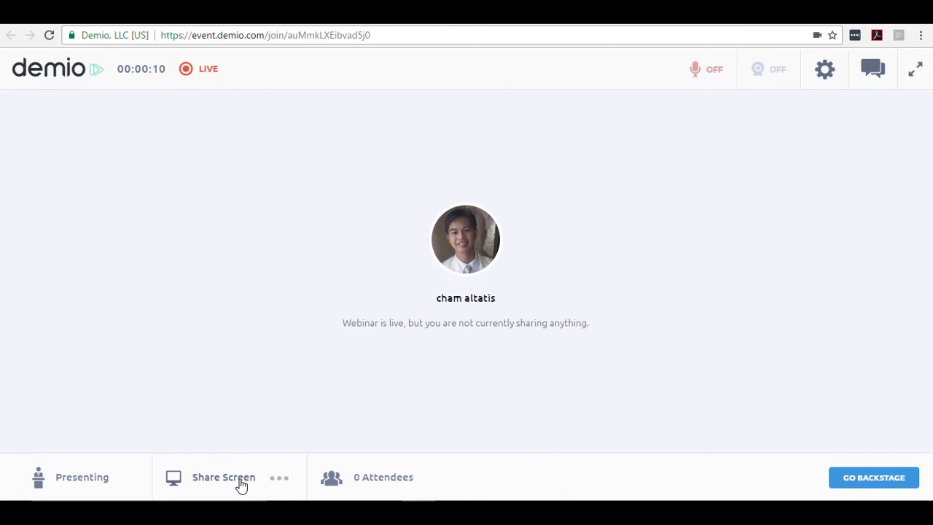
click(241, 485)
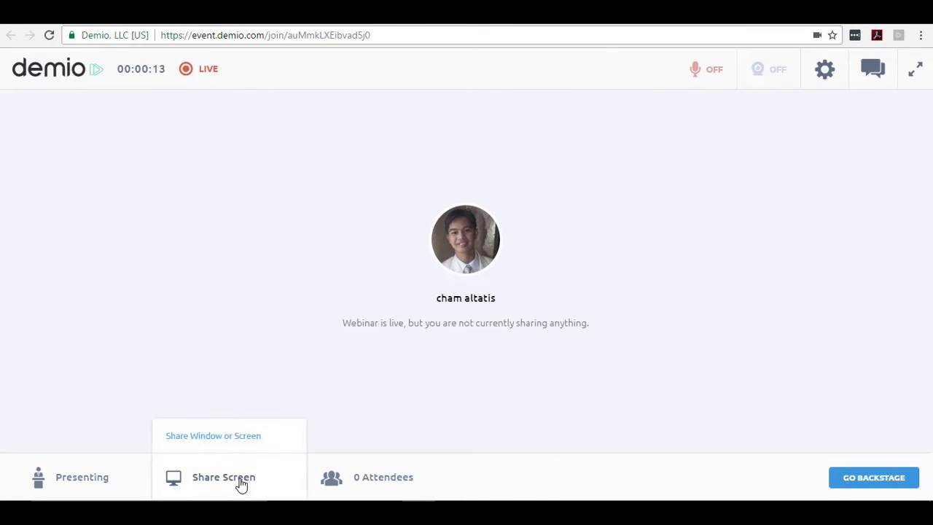
click(214, 440)
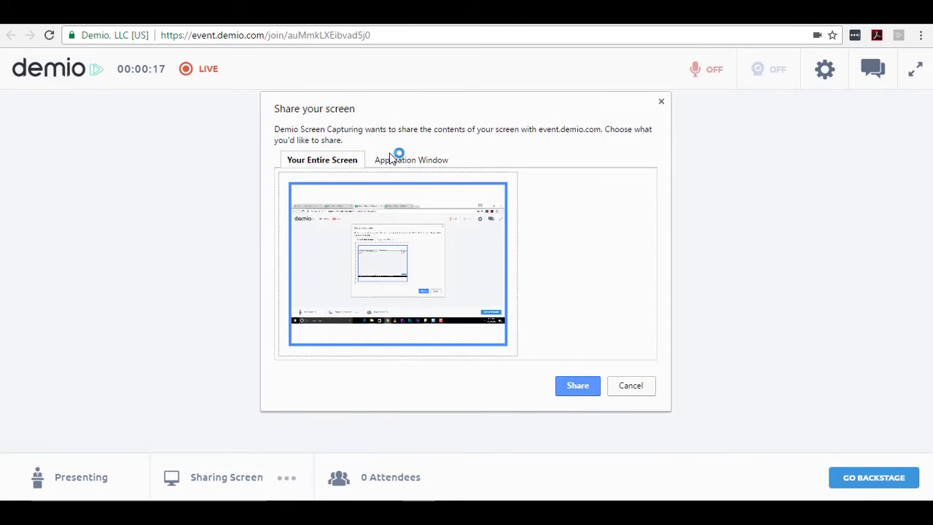
click(402, 160)
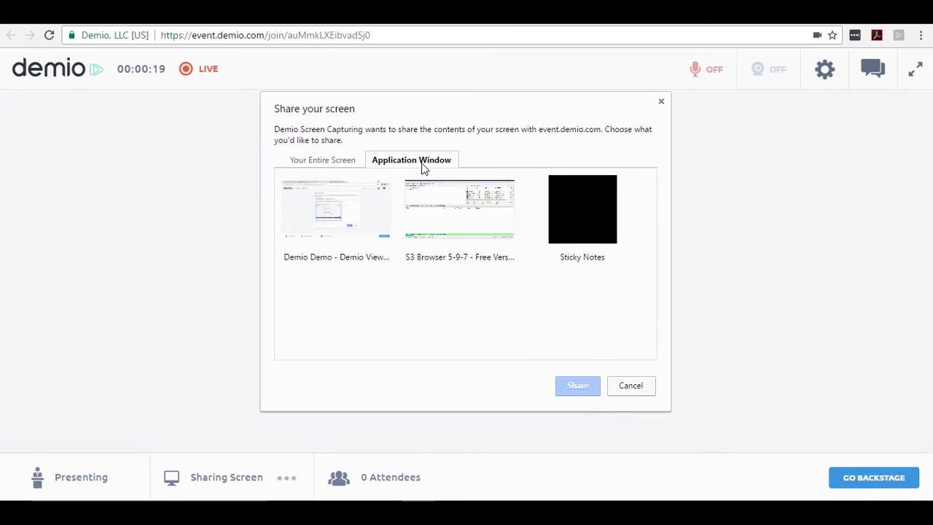
click(335, 161)
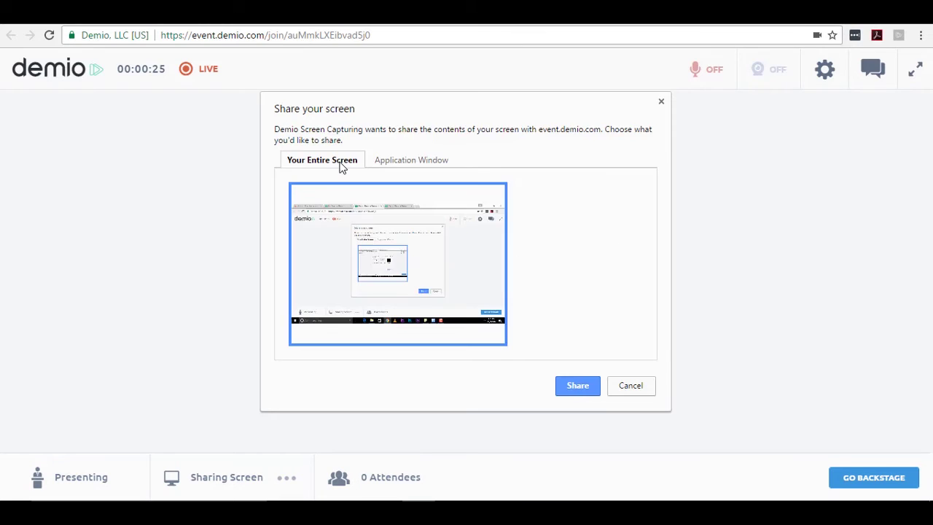
click(578, 385)
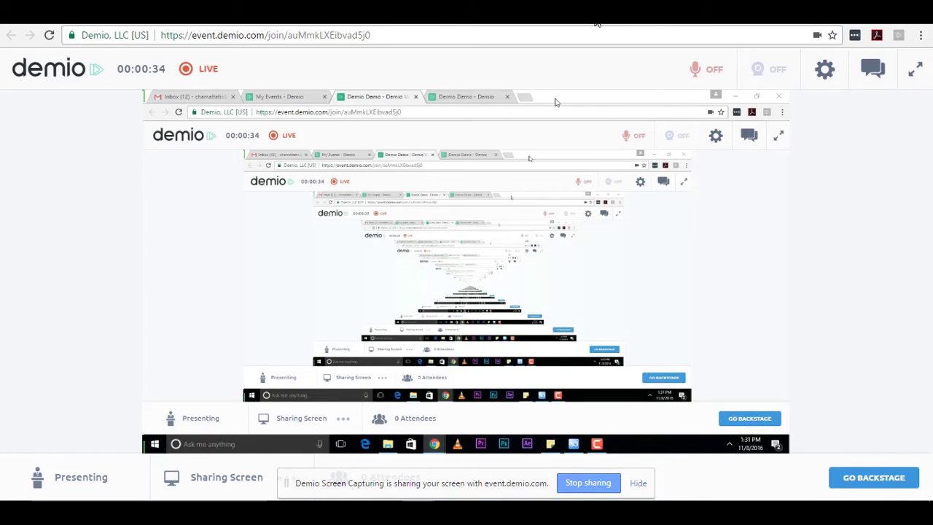
Open google.com in a new browser tab and search for "webinar" while the screen is shared
click(557, 13)
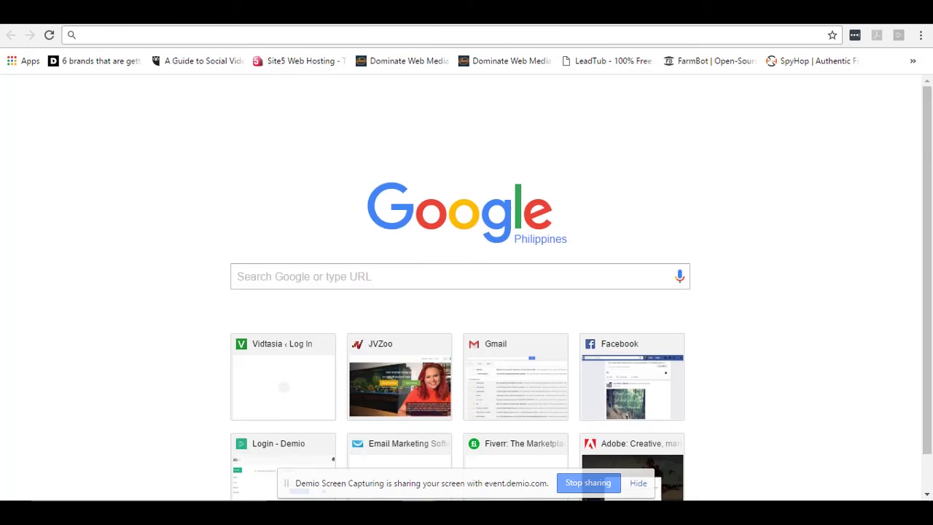
text(google.com)
key(Return)
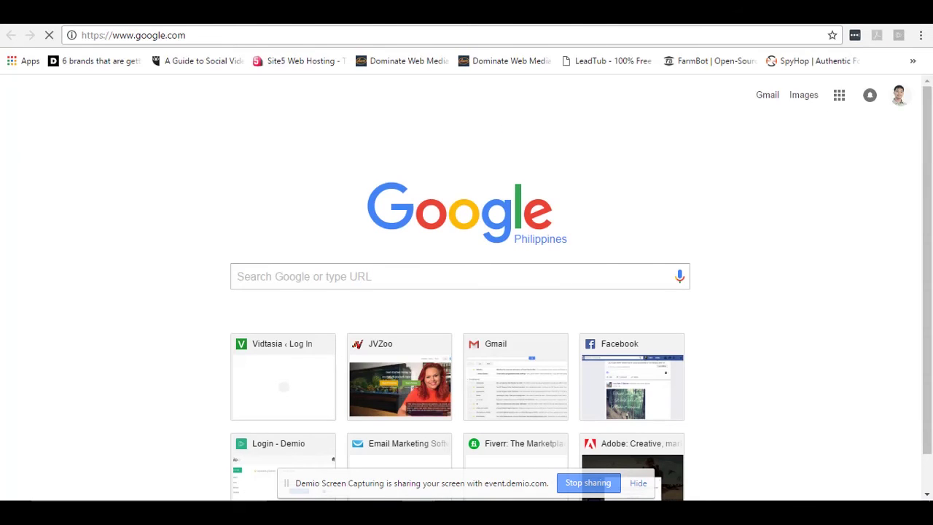
text(d)
key(BackSpace)
text(we)
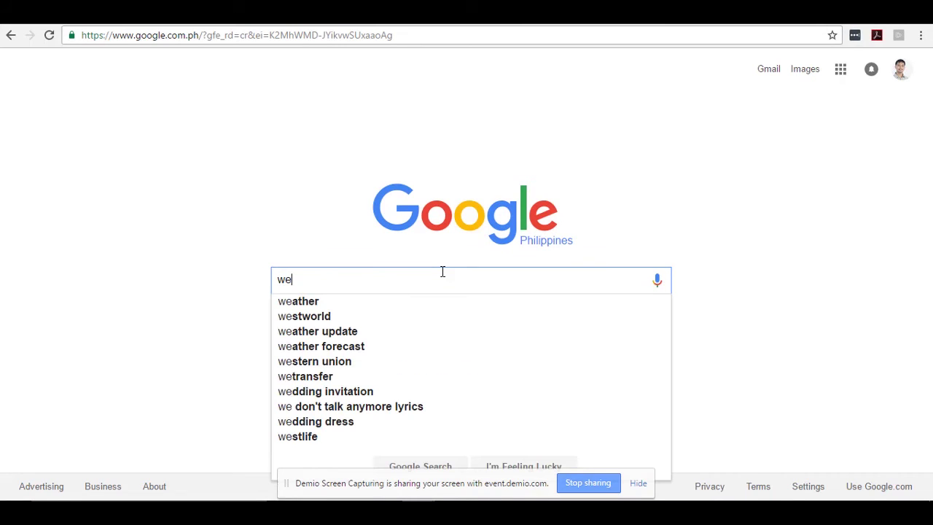
text(binar)
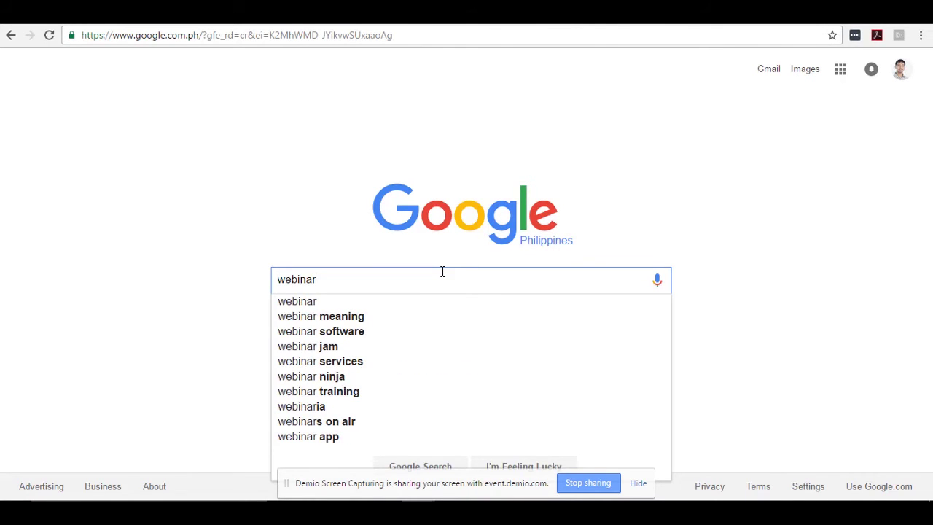
key(Return)
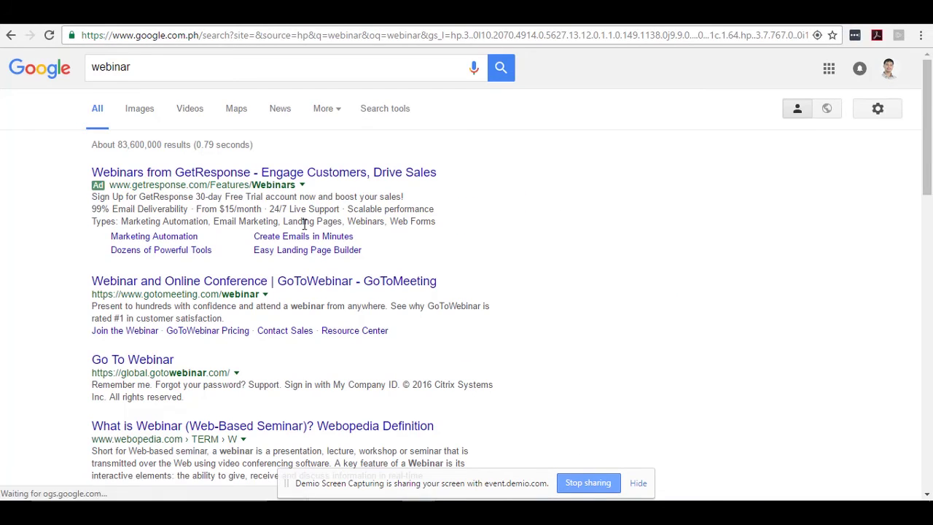
Browse the "webinar" search results down to the news section and back up to demonstrate the screen sharing
scroll(511, 320, down, 7)
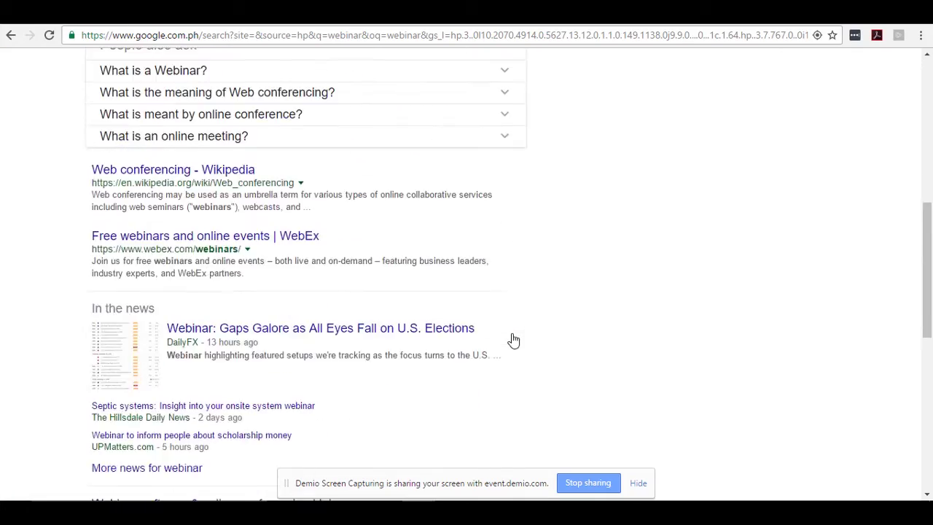
scroll(513, 340, down, 2)
scroll(513, 340, up, 10)
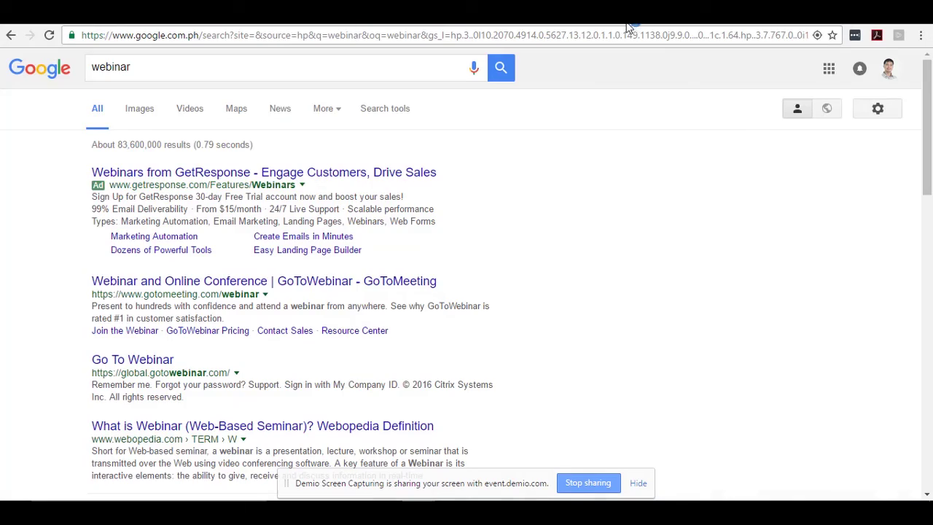
scroll(824, 254, down, 5)
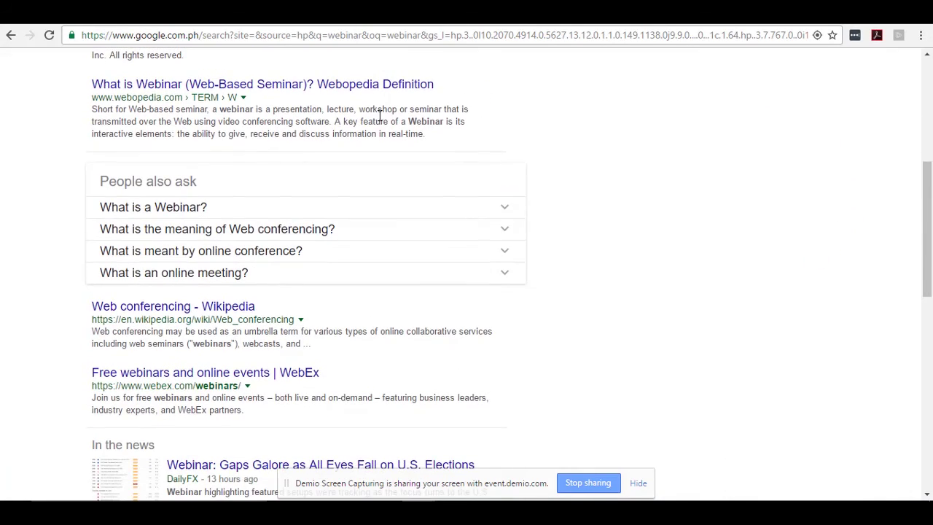
scroll(625, 311, down, 3)
scroll(627, 314, up, 3)
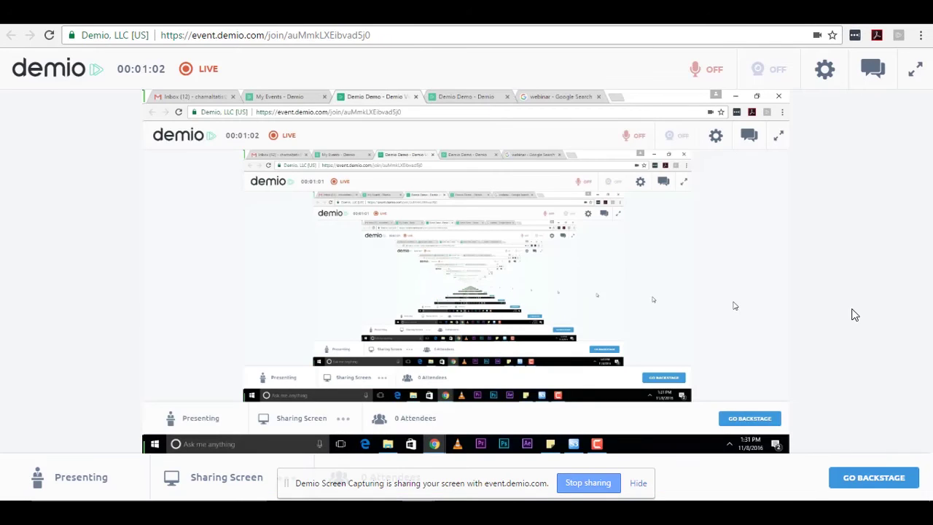
Go backstage in the live webinar, stop it and confirm ending the session
click(872, 479)
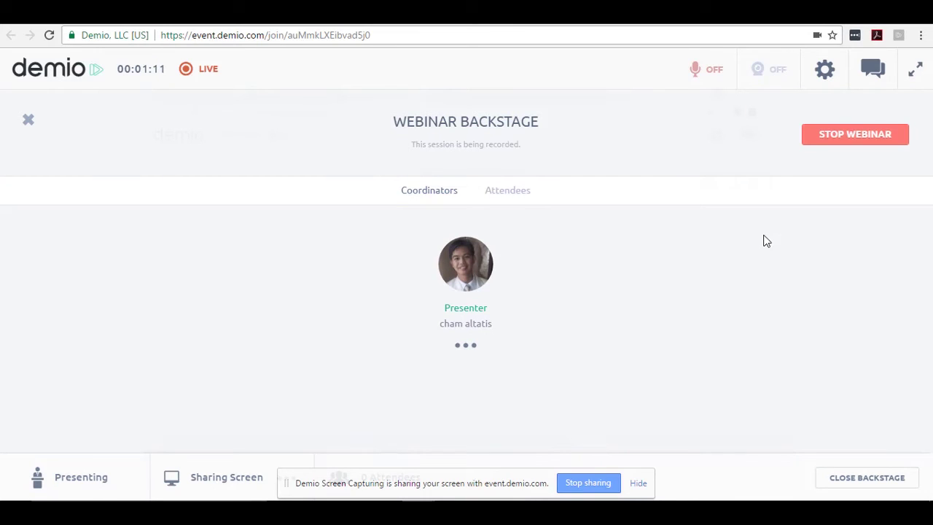
click(857, 141)
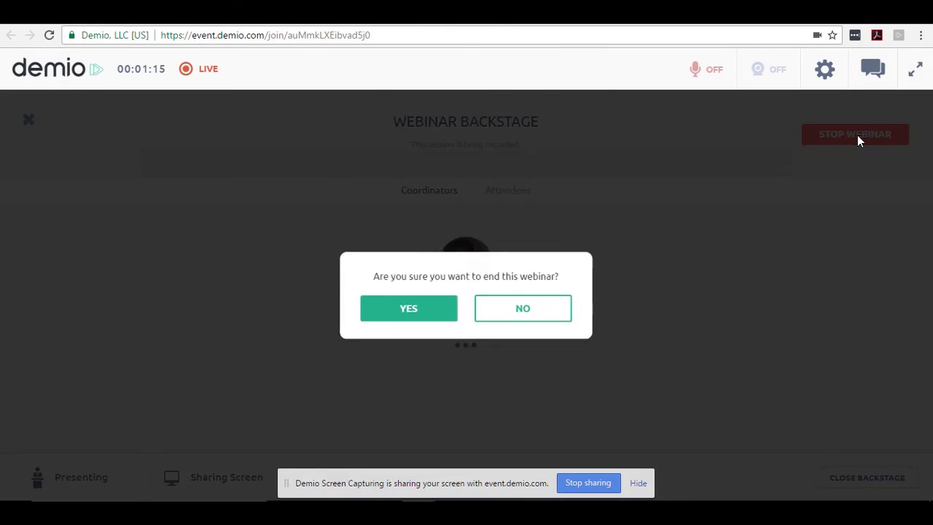
click(417, 311)
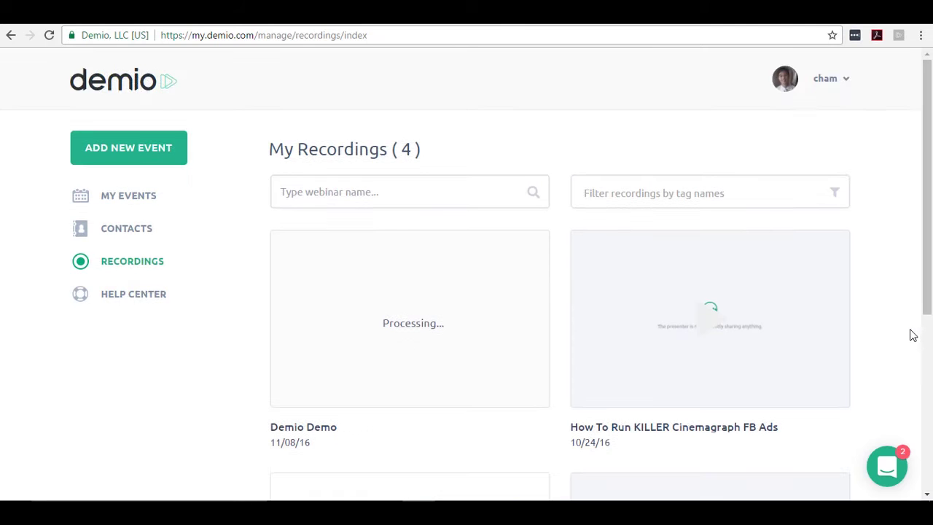
Look over the recordings list, examining the link, edit, download and delete options for the "Demio Demo" and "How To Run KILLER Cinemagraph FB Ads" recordings
scroll(912, 333, down, 1)
mouse_move(483, 270)
scroll(447, 219, down, 1)
scroll(479, 233, up, 1)
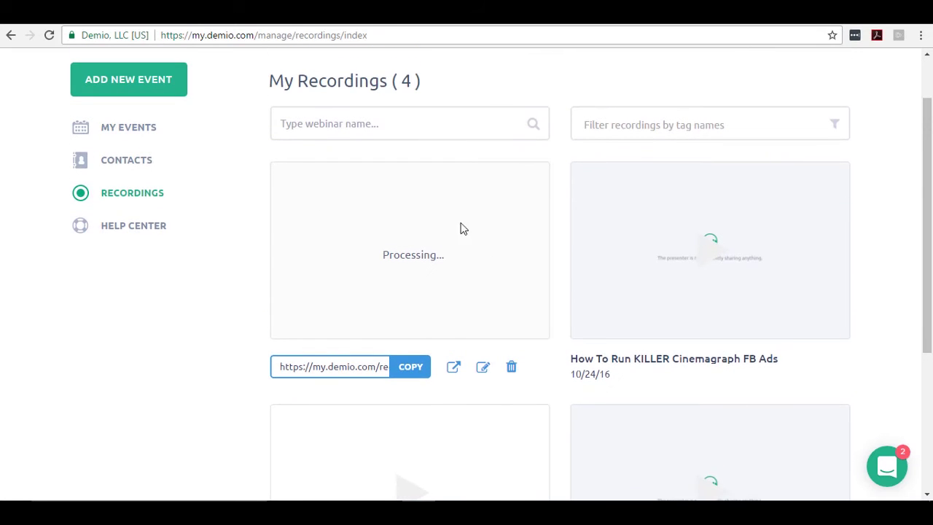
mouse_move(760, 255)
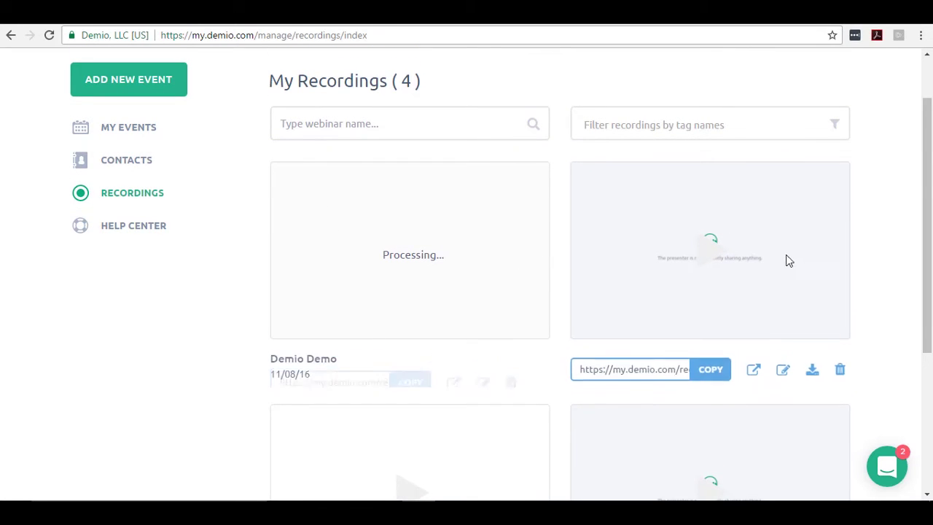
scroll(760, 255, down, 1)
scroll(880, 262, down, 2)
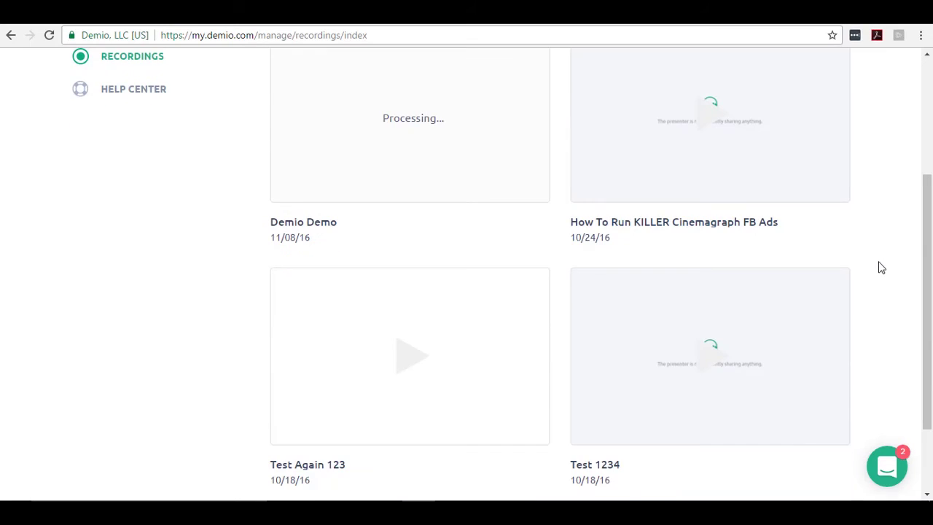
scroll(881, 266, up, 2)
scroll(881, 267, up, 1)
mouse_move(661, 367)
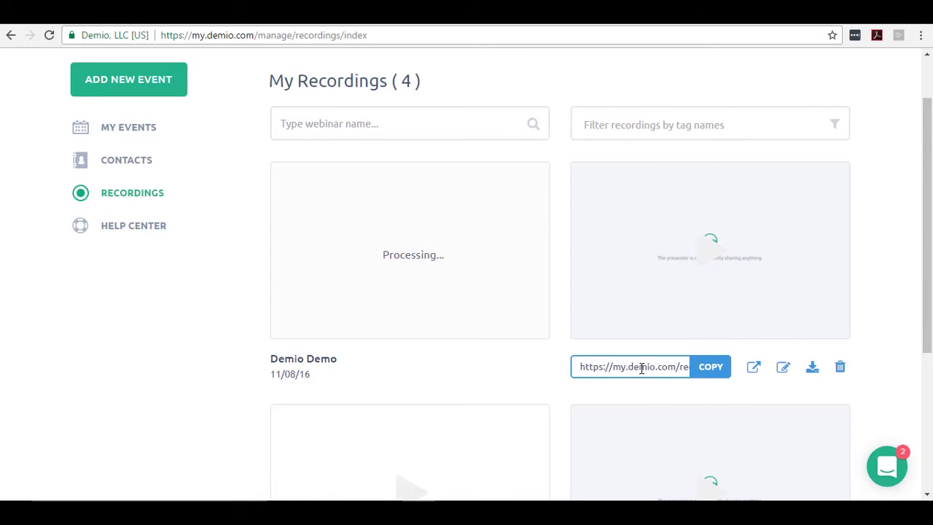
Open the report of the past event "How to Run KILLER Cinemagraph FB Ads"
click(128, 127)
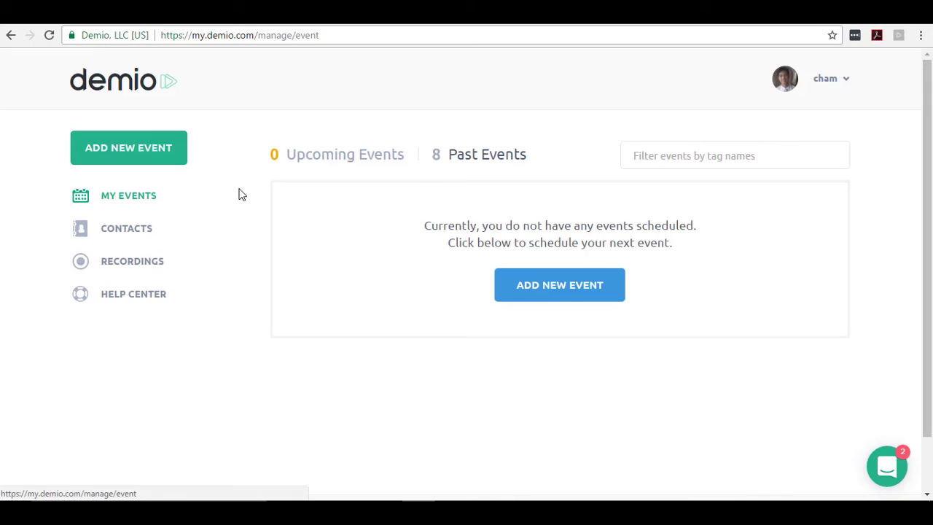
click(496, 161)
scroll(787, 244, down, 3)
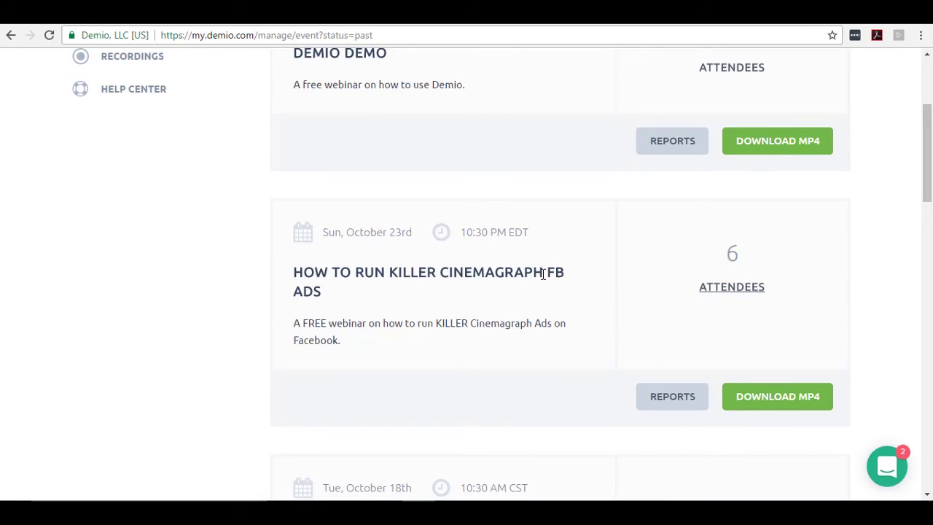
scroll(799, 344, down, 1)
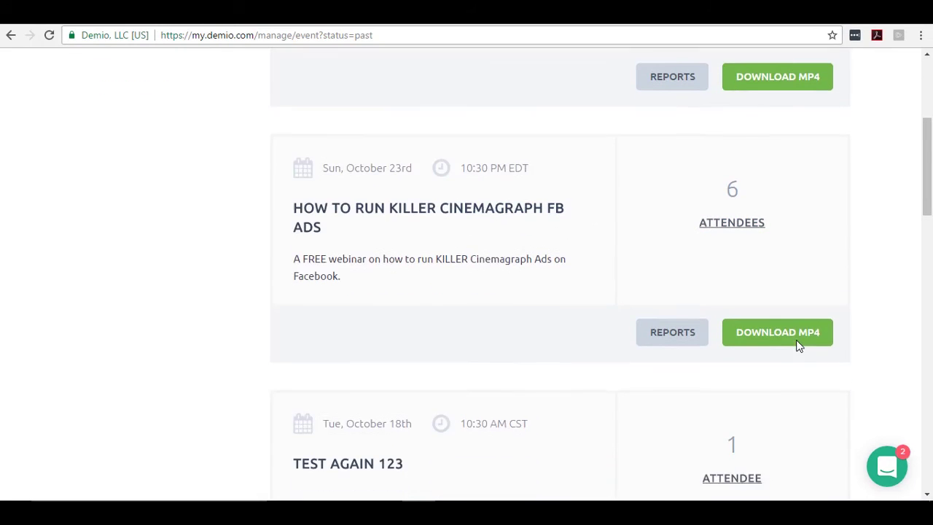
click(683, 335)
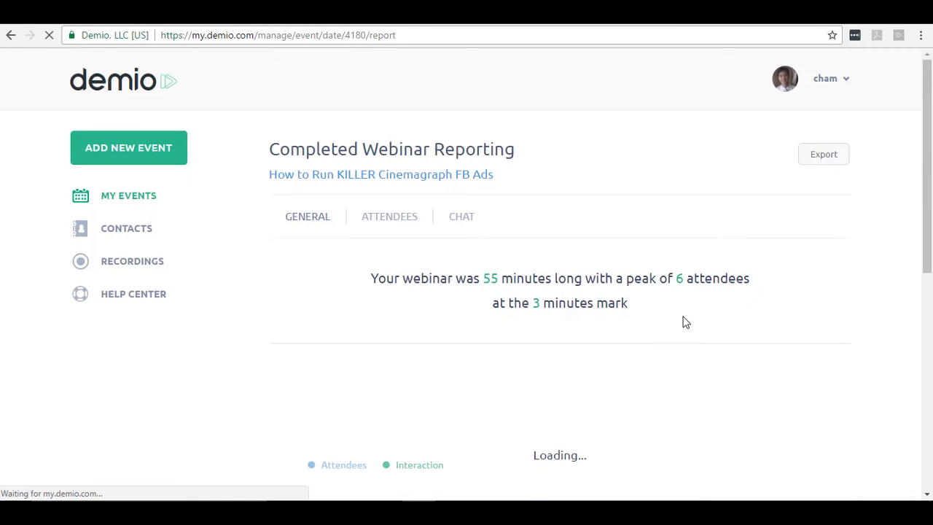
Examine the general report's webinar summary and its chart of attendees and interaction over time
scroll(631, 328, down, 2)
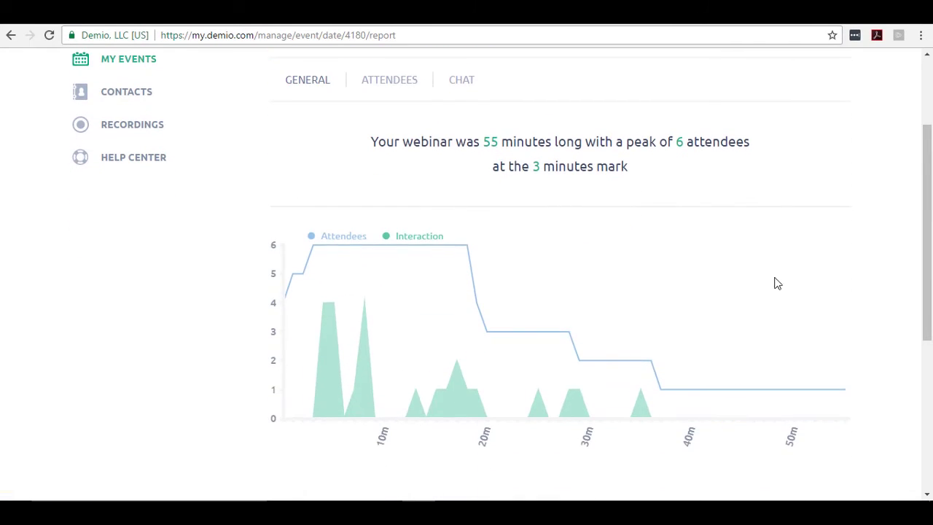
scroll(777, 283, down, 1)
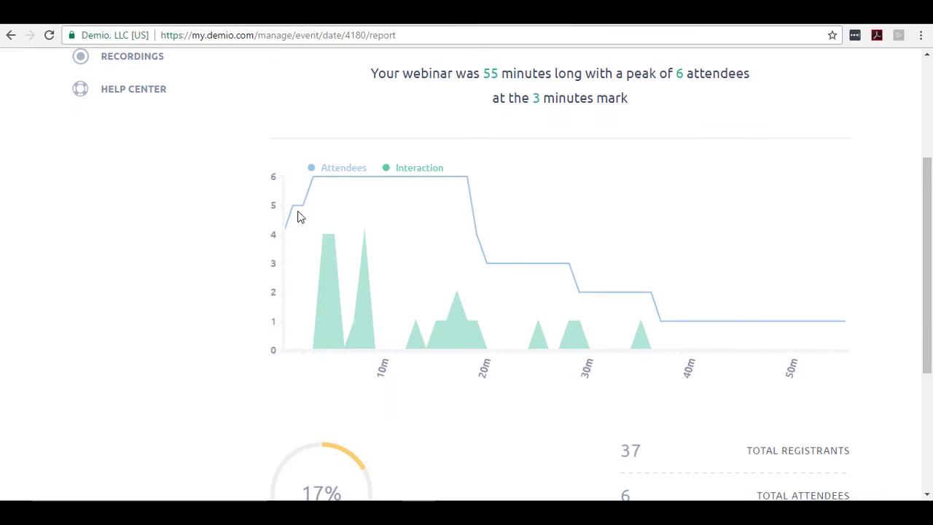
scroll(491, 245, up, 1)
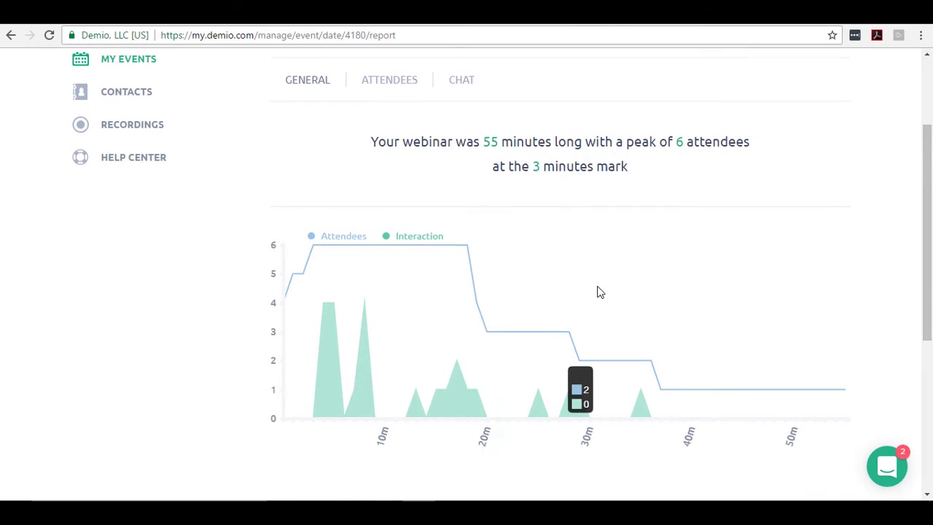
scroll(597, 292, down, 1)
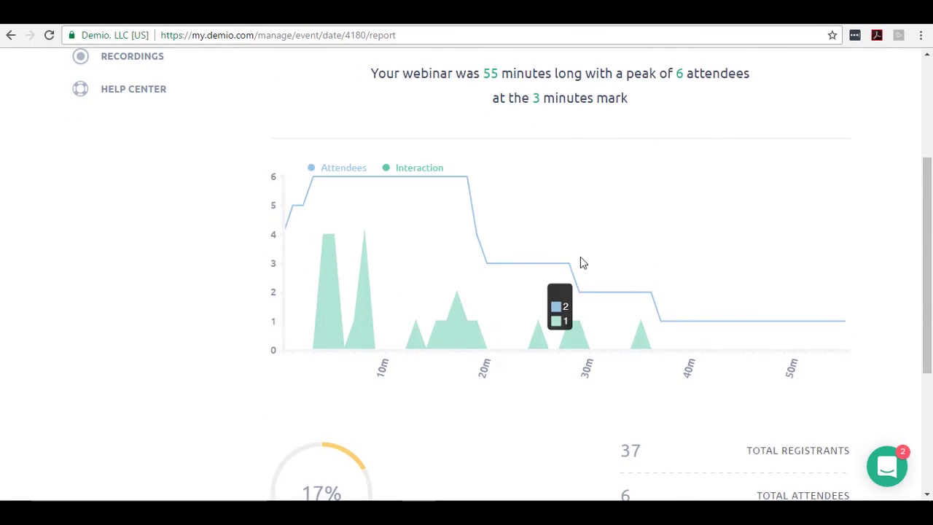
scroll(898, 311, up, 1)
scroll(898, 311, down, 1)
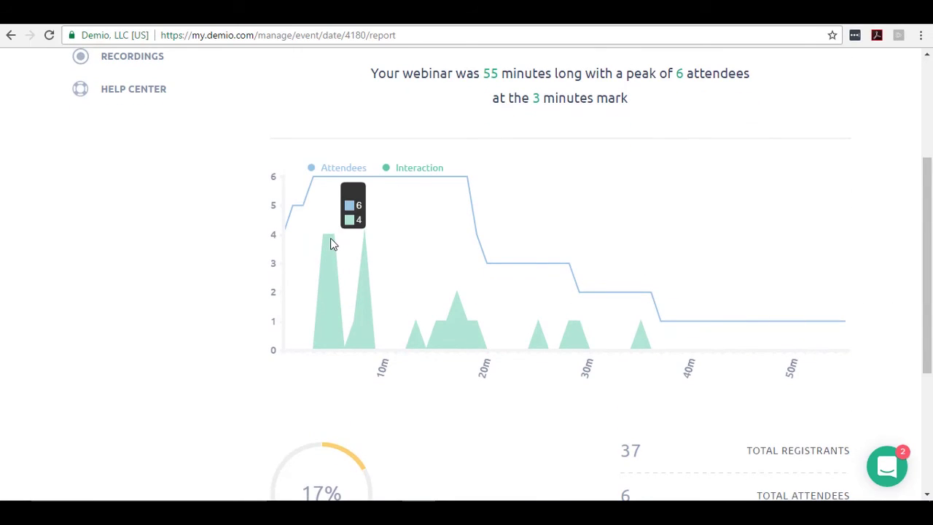
scroll(339, 262, up, 2)
scroll(340, 268, down, 3)
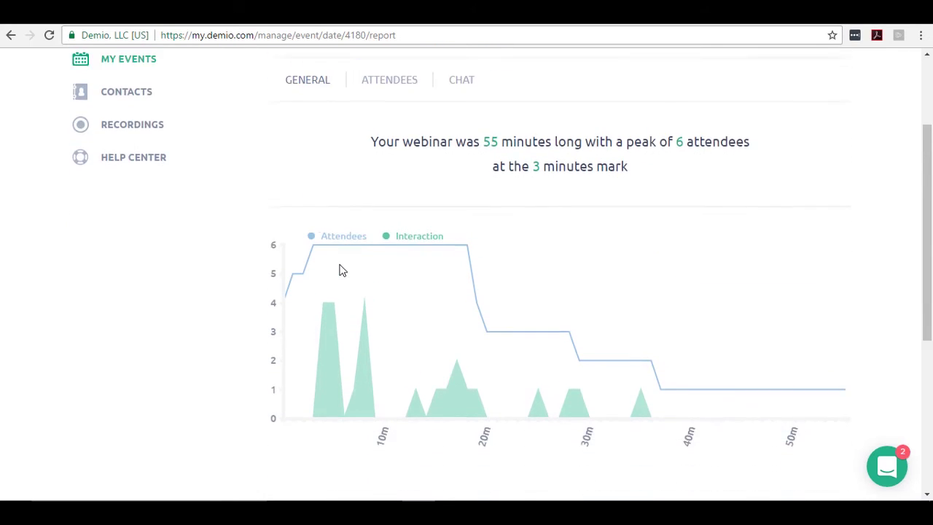
scroll(339, 271, up, 2)
scroll(299, 220, down, 1)
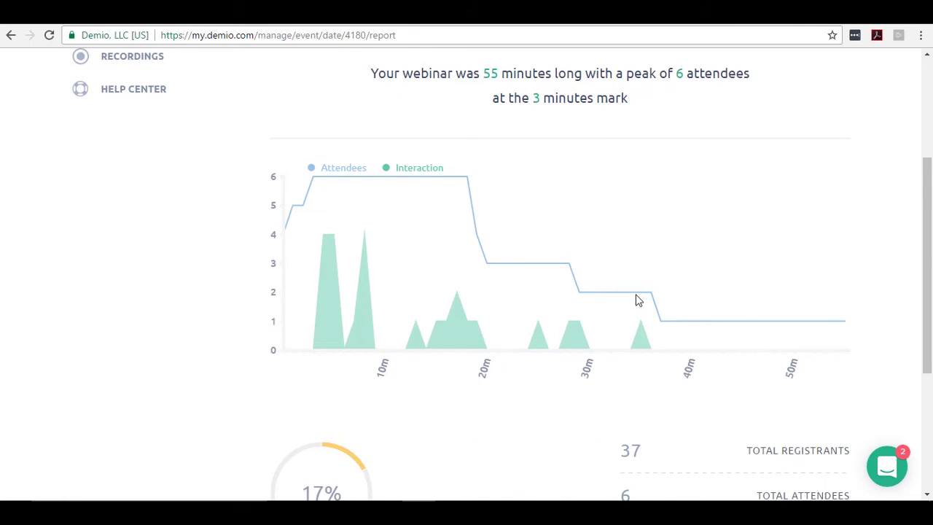
Compare the report's attendance conversion, registrant, attendee and completion figures with the attendance chart
scroll(743, 311, down, 3)
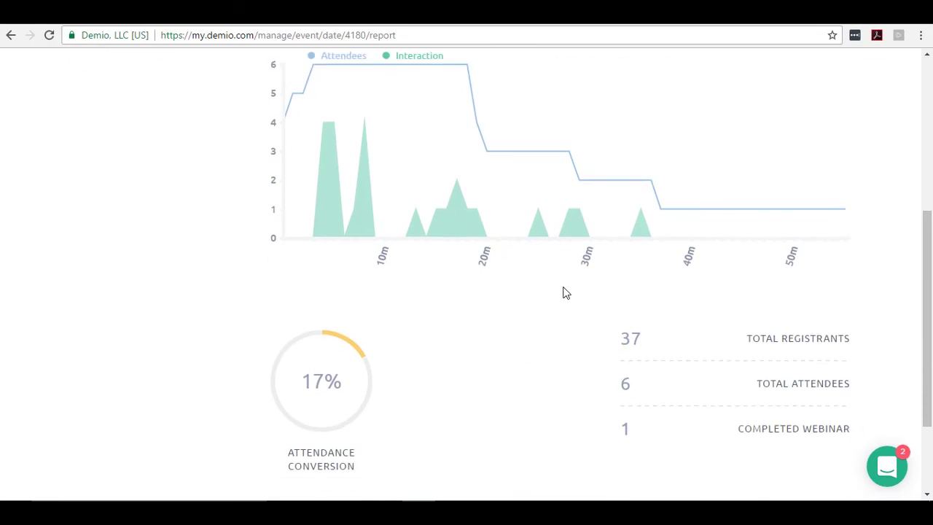
scroll(564, 291, up, 3)
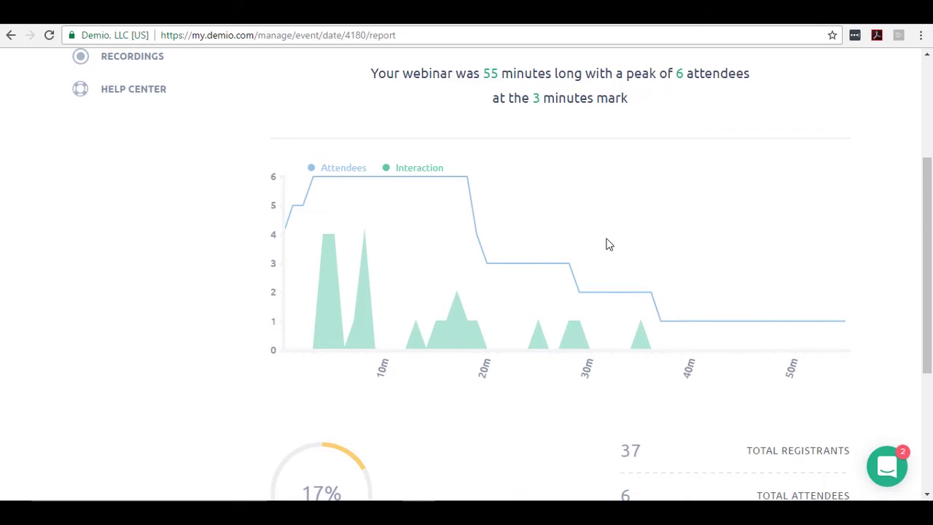
scroll(608, 244, down, 2)
scroll(608, 244, down, 1)
scroll(608, 244, up, 2)
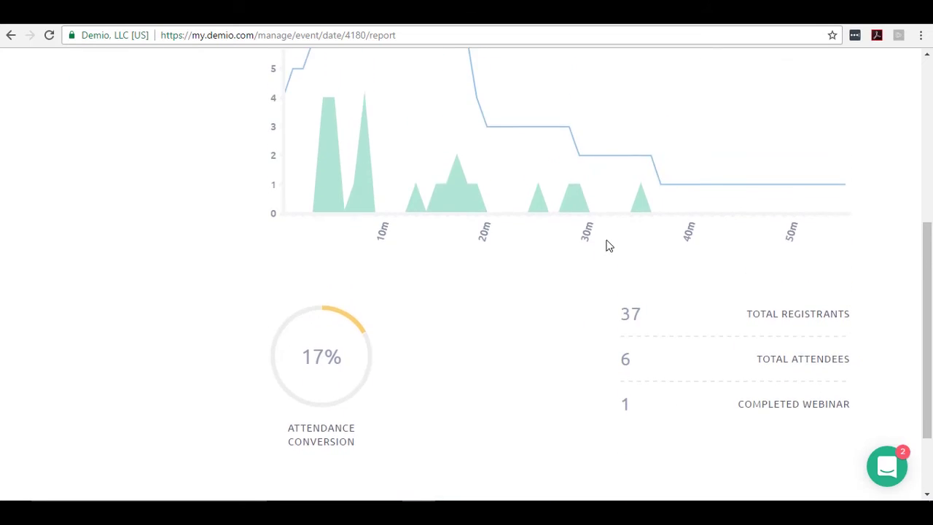
scroll(607, 246, up, 2)
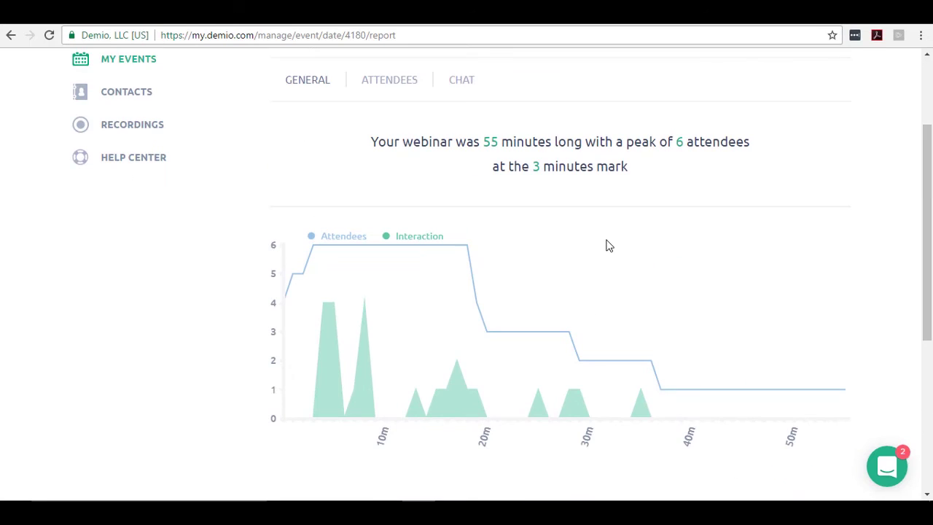
scroll(343, 238, down, 1)
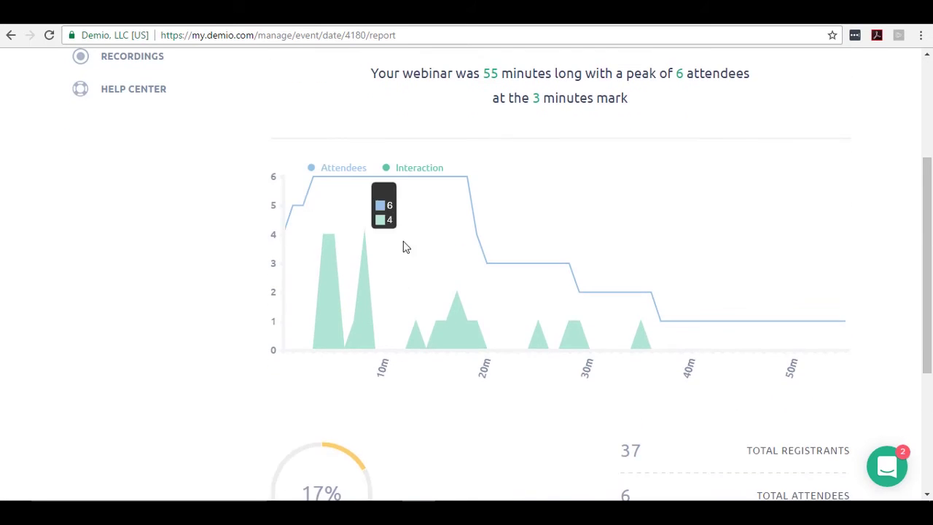
scroll(592, 340, down, 2)
scroll(592, 339, down, 1)
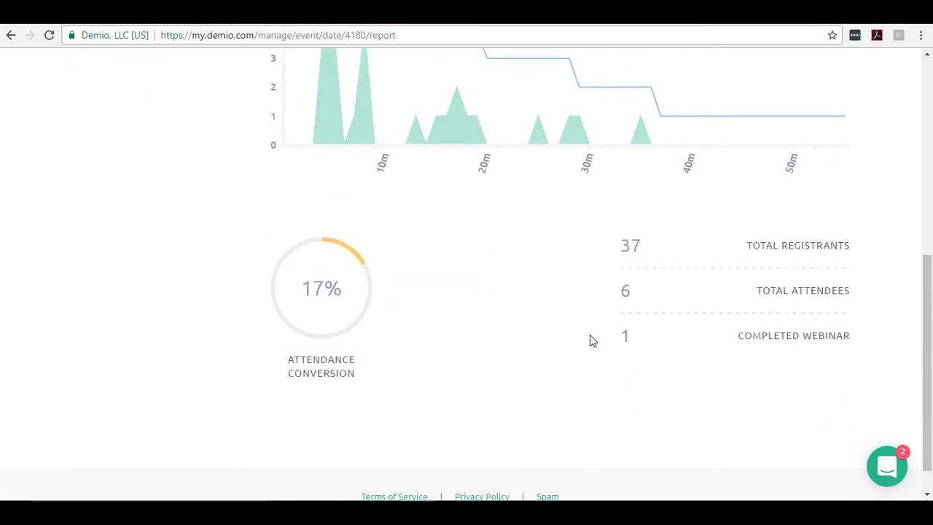
scroll(591, 335, up, 3)
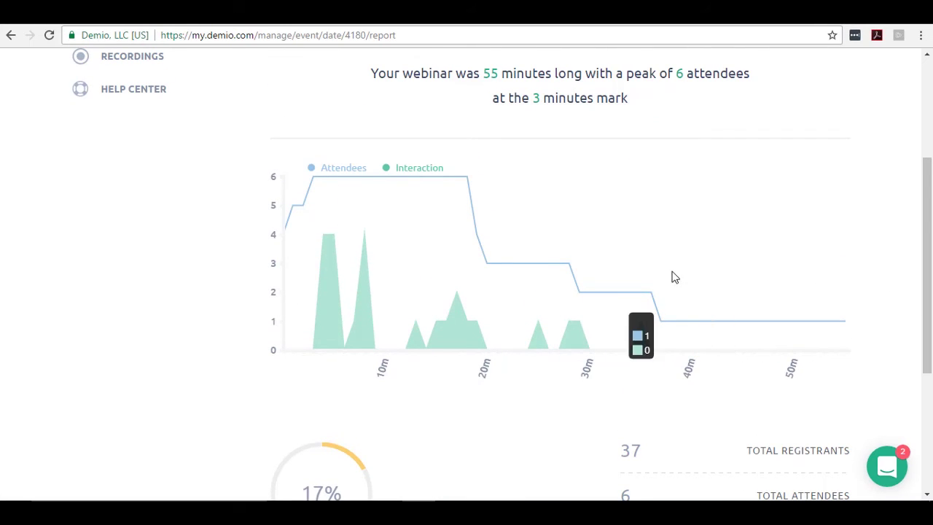
scroll(674, 277, up, 1)
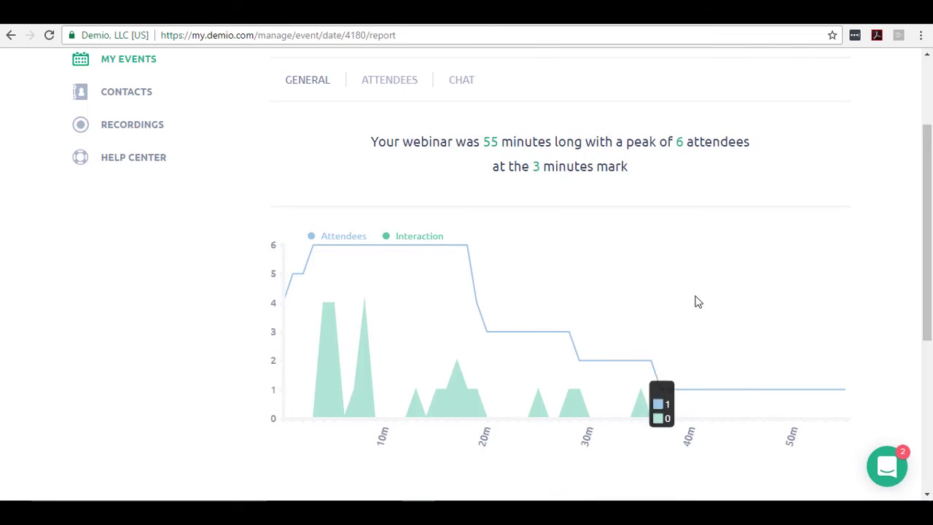
Review the report's attendee list and read through the chat messages exchanged during the webinar
click(366, 82)
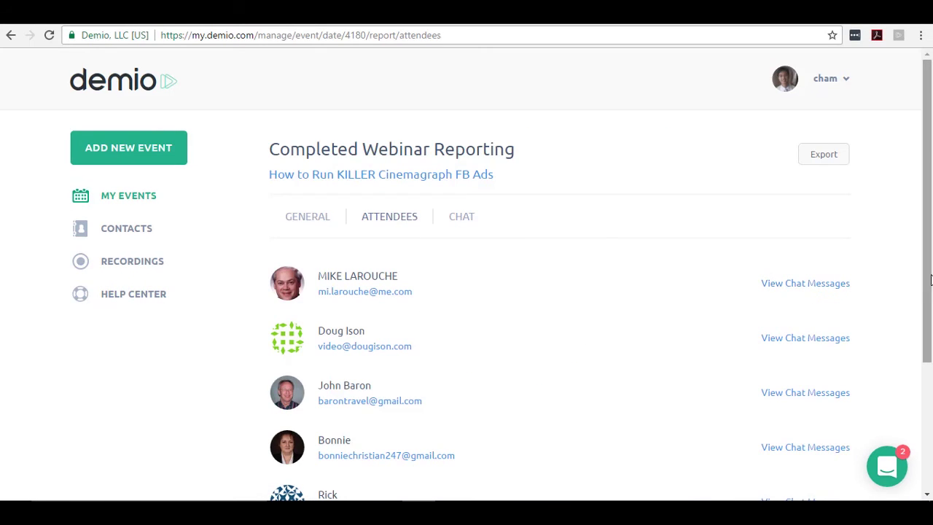
click(470, 220)
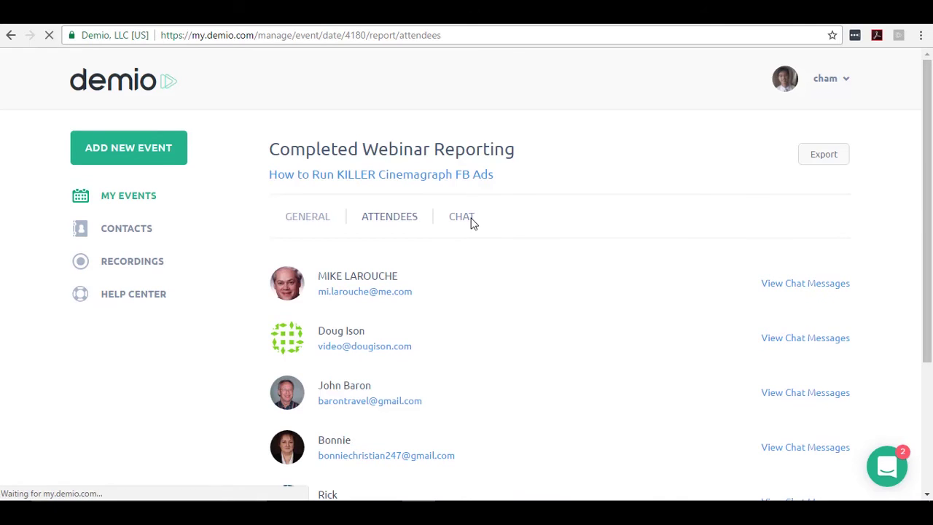
scroll(496, 252, down, 1)
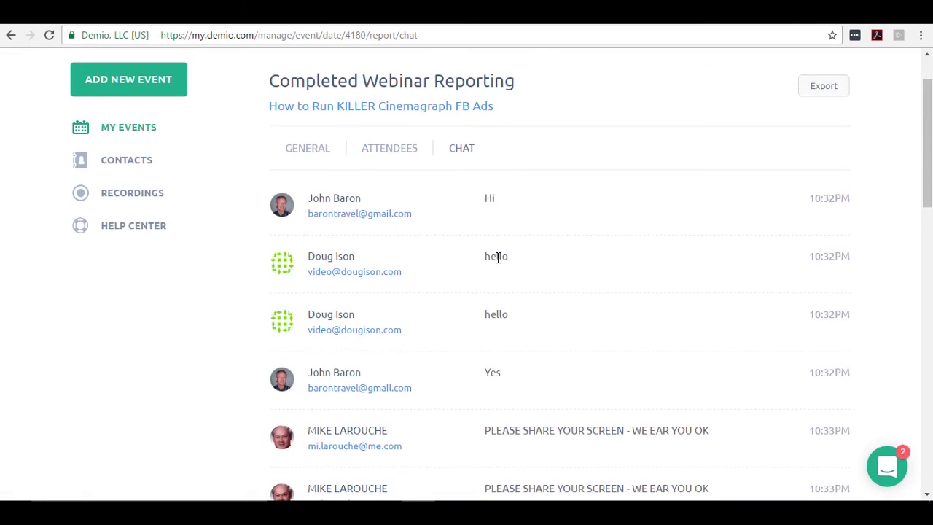
scroll(497, 260, down, 1)
scroll(497, 264, up, 2)
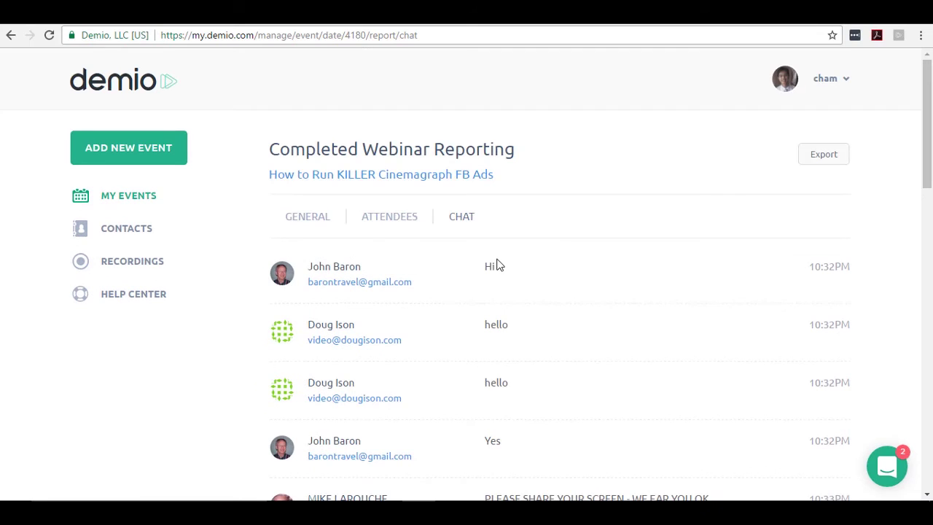
scroll(562, 296, down, 3)
scroll(604, 338, down, 3)
scroll(602, 342, up, 3)
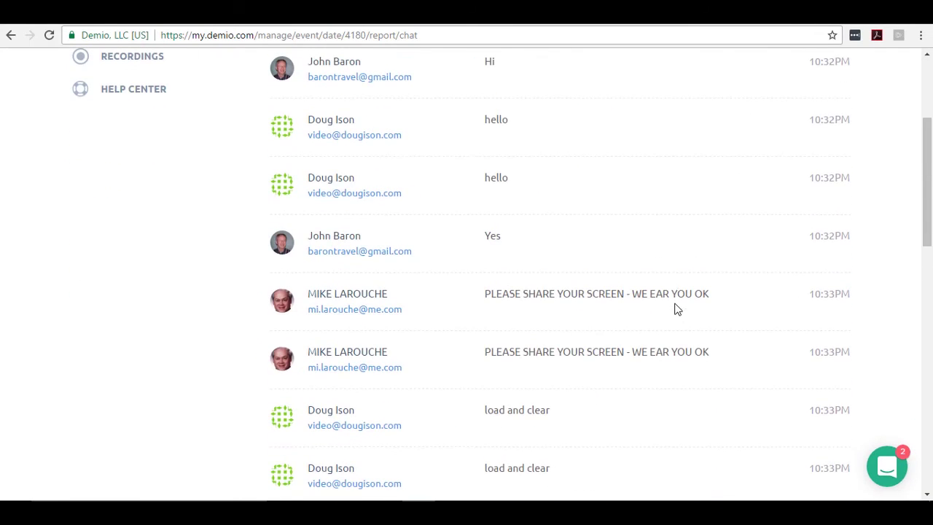
scroll(675, 299, down, 2)
scroll(675, 310, up, 4)
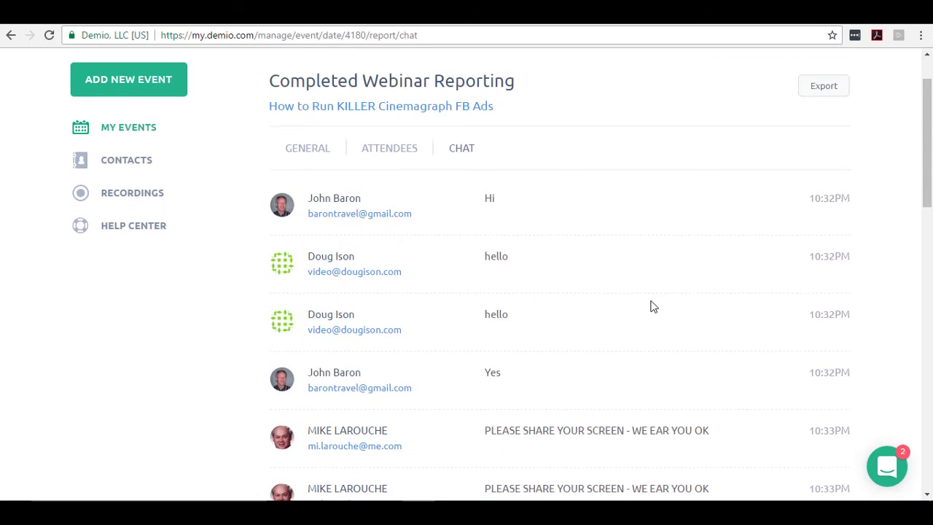
scroll(724, 362, down, 3)
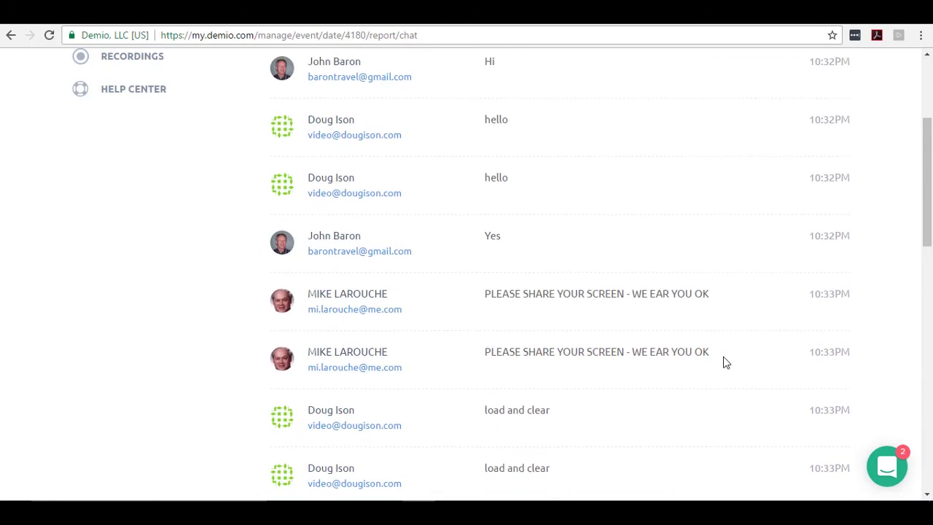
scroll(724, 364, up, 3)
scroll(725, 364, up, 1)
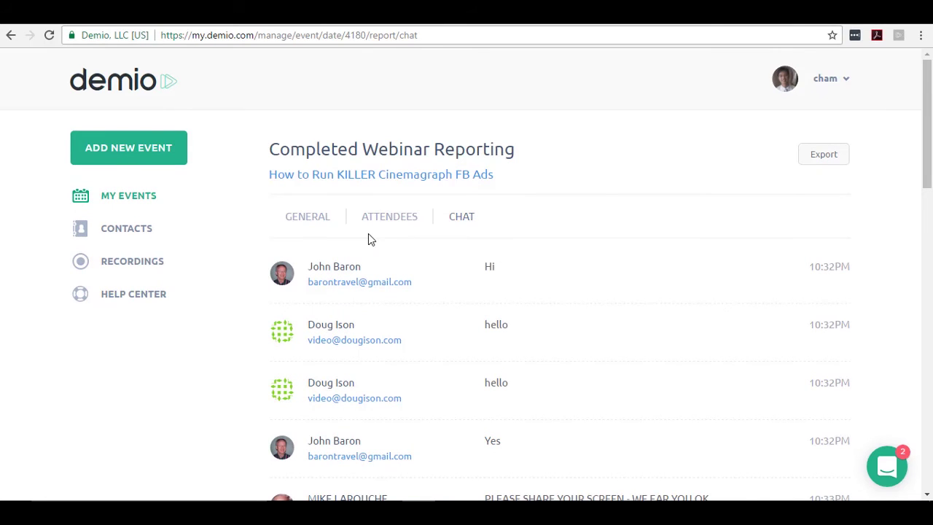
scroll(704, 310, down, 8)
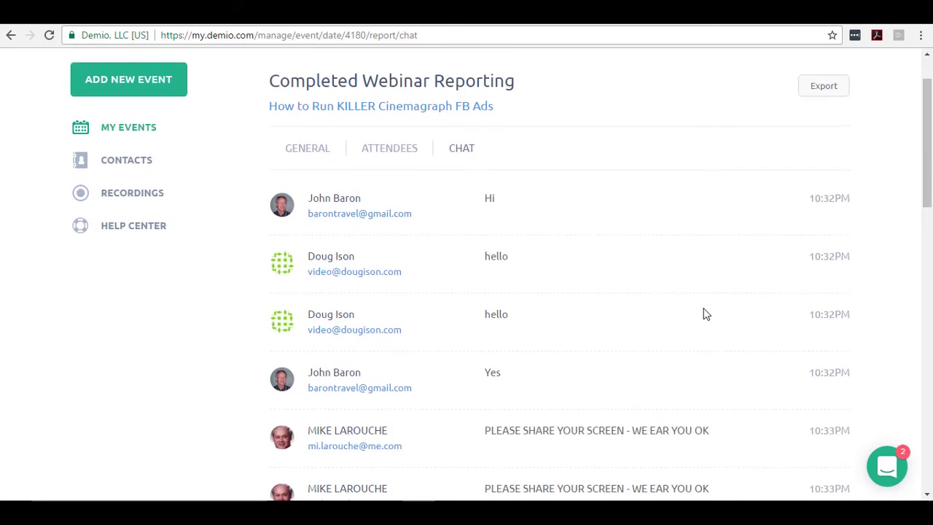
scroll(703, 320, up, 6)
scroll(704, 321, up, 2)
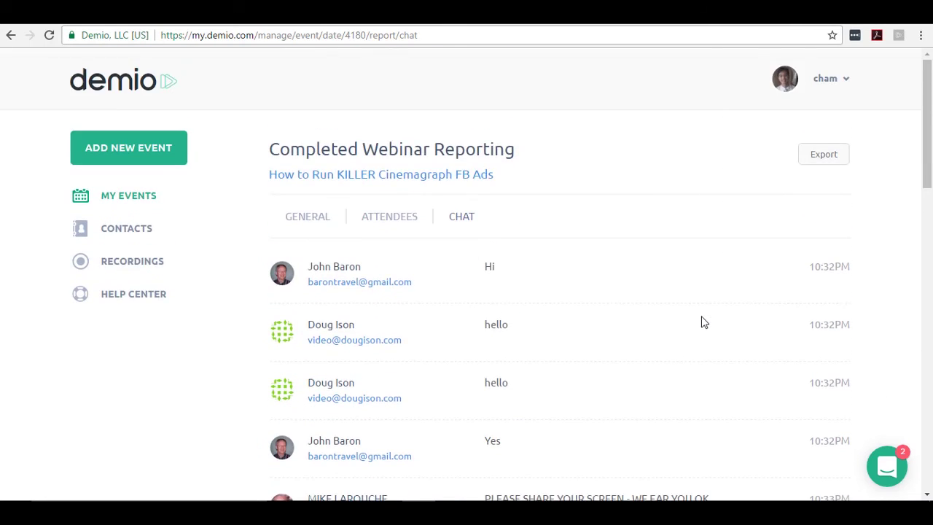
Return to the events overview, look through the support conversations with Demio, and close them
click(121, 80)
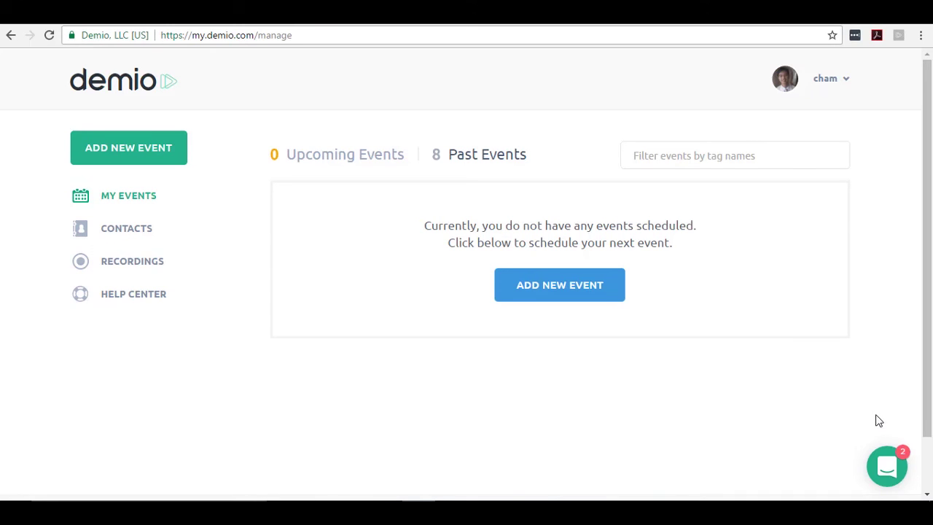
click(886, 464)
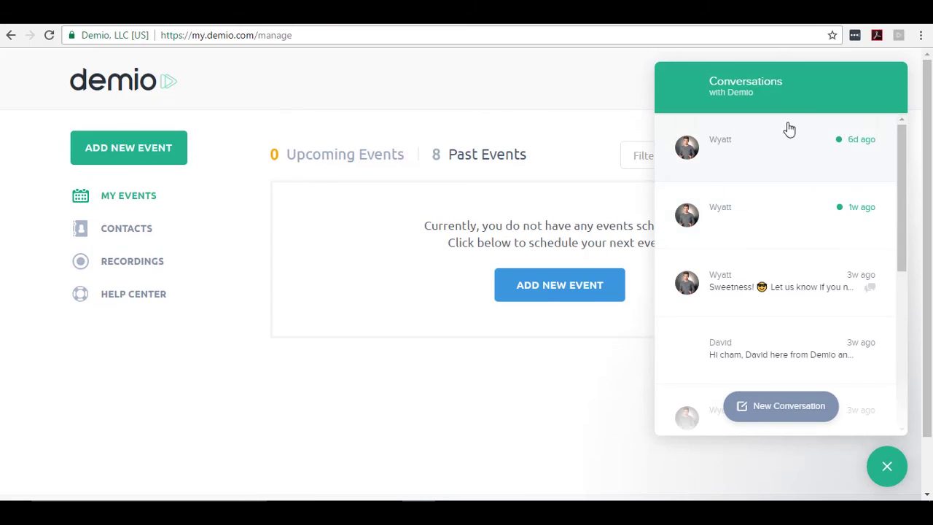
scroll(787, 241, down, 2)
scroll(809, 283, up, 2)
scroll(808, 283, down, 1)
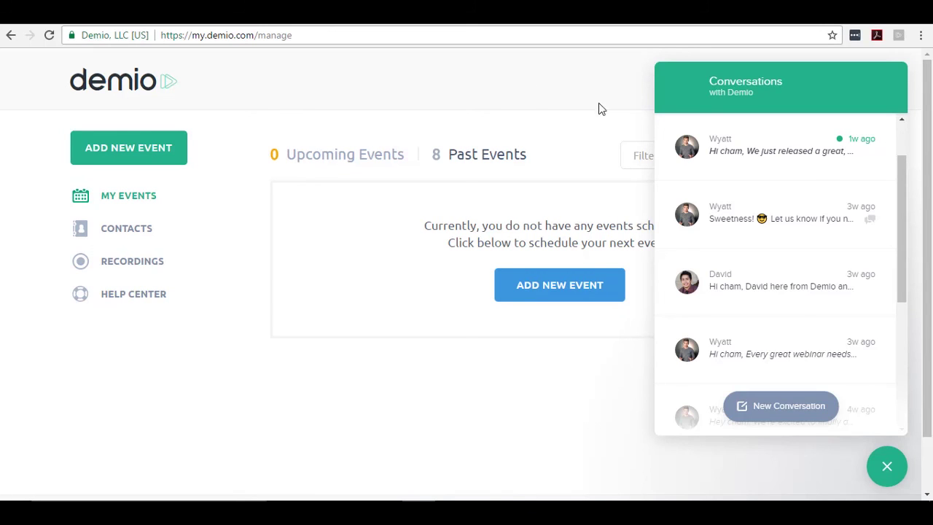
click(893, 469)
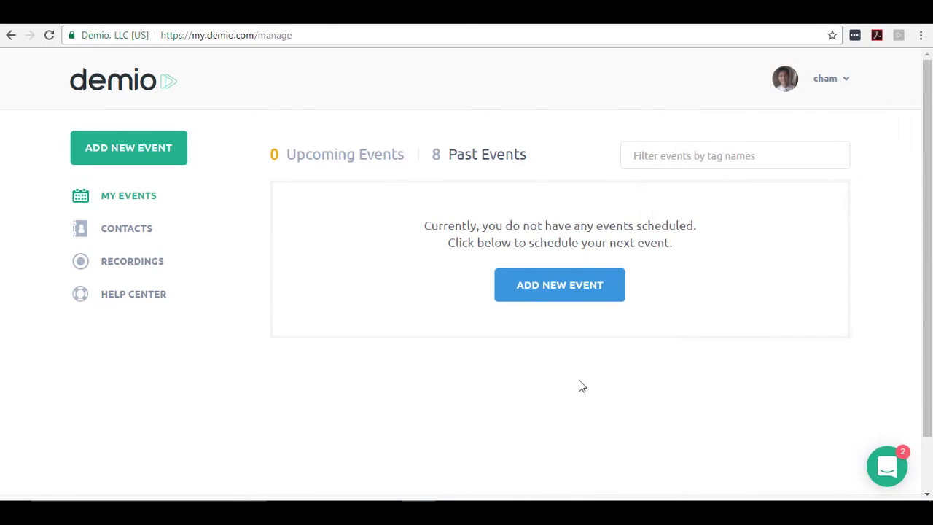